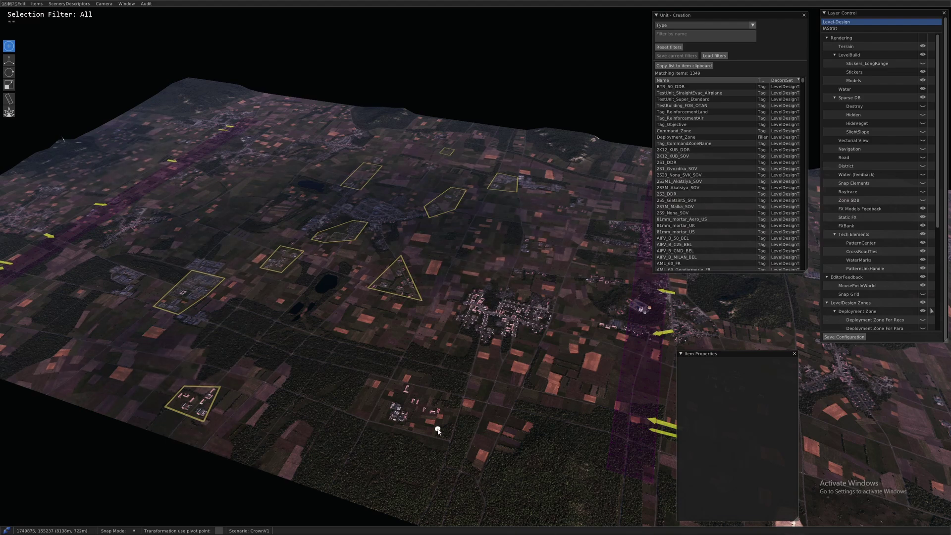
# Look over the map, briefly selecting and then clearing the triangular zone
pyautogui.scroll(3, 411, 381)
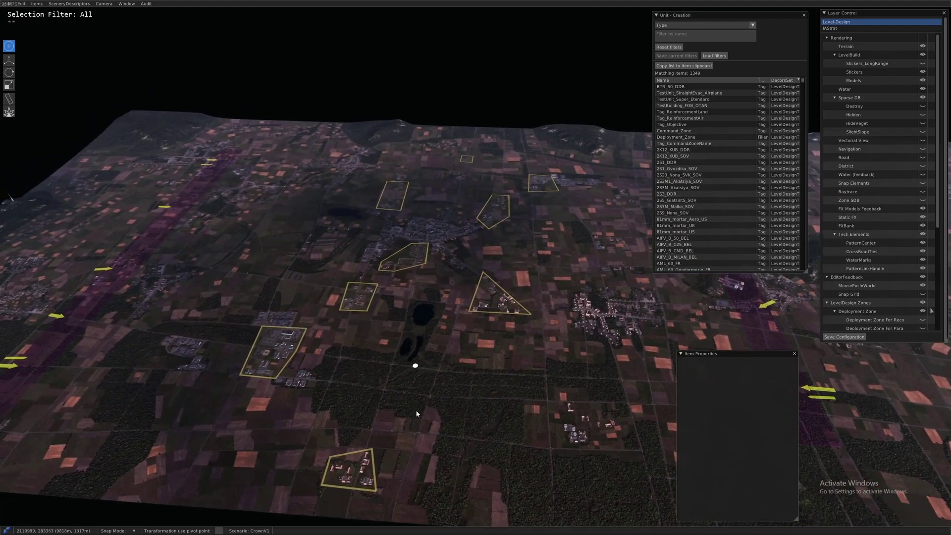
pyautogui.press('d')
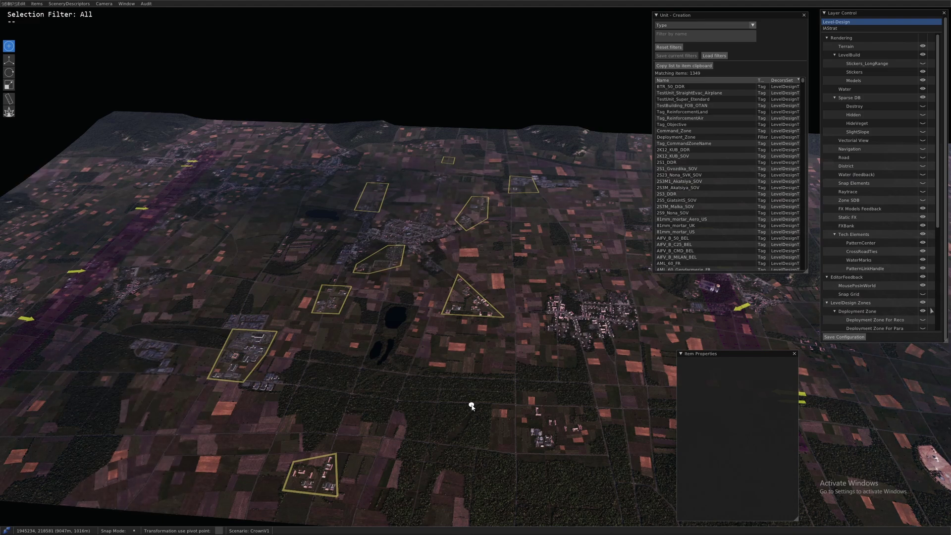
pyautogui.moveTo(486, 388); pyautogui.dragTo(507, 316, button='middle')
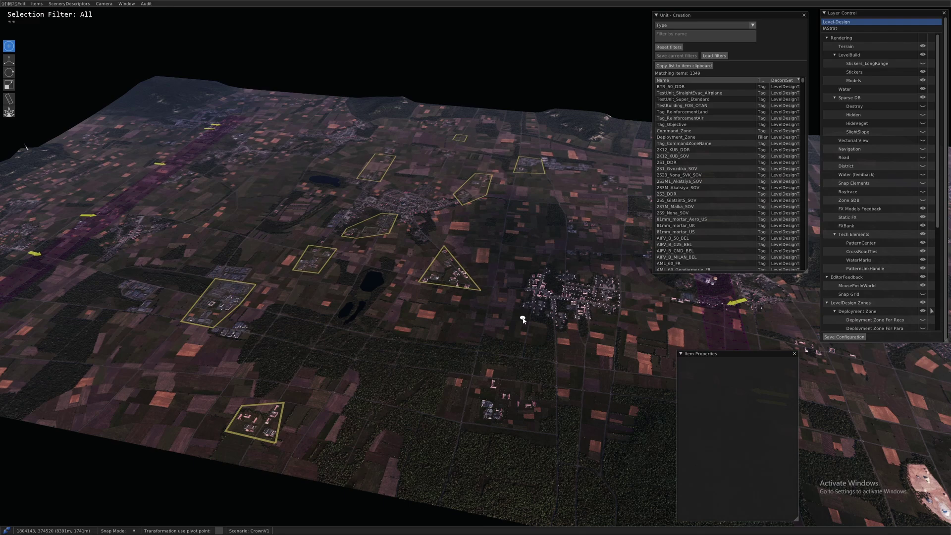
pyautogui.moveTo(523, 319); pyautogui.dragTo(533, 290, button='middle')
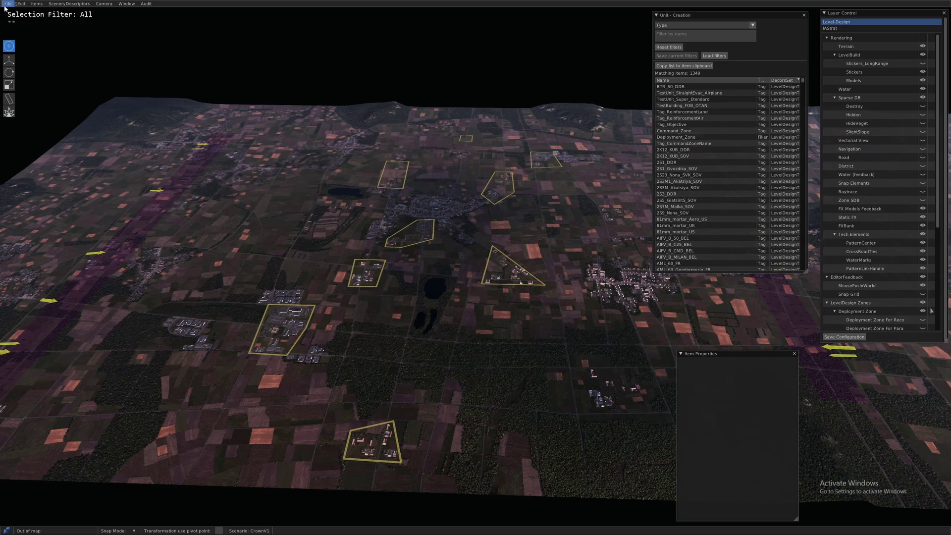
pyautogui.click(522, 283)
pyautogui.press('Escape')
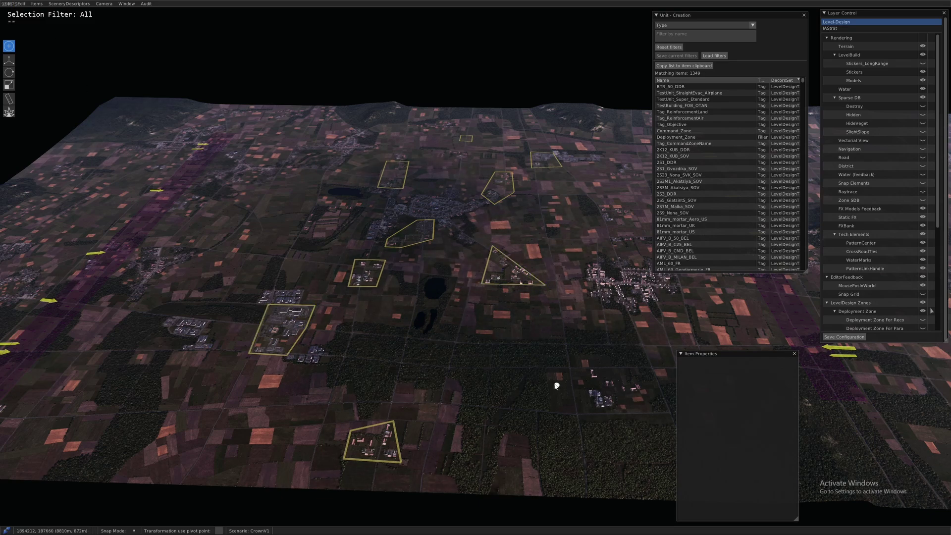
pyautogui.press('d')
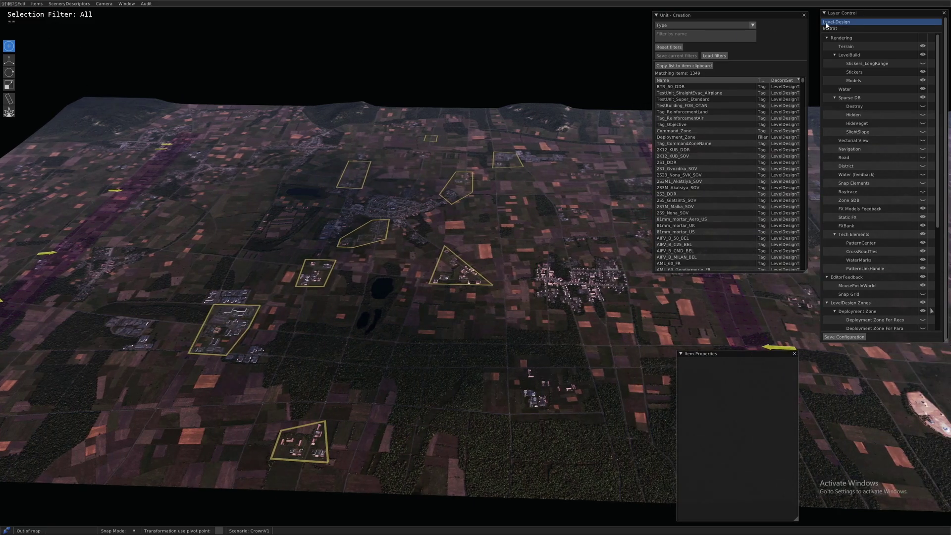
# Exit the map editor and place the saved-games and install folder windows side by side
pyautogui.click(2, 4)
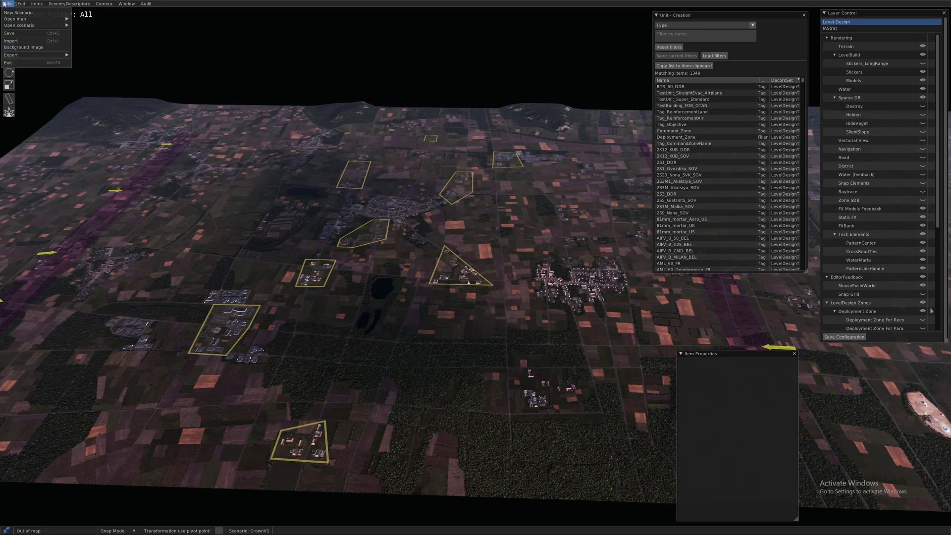
pyautogui.click(19, 60)
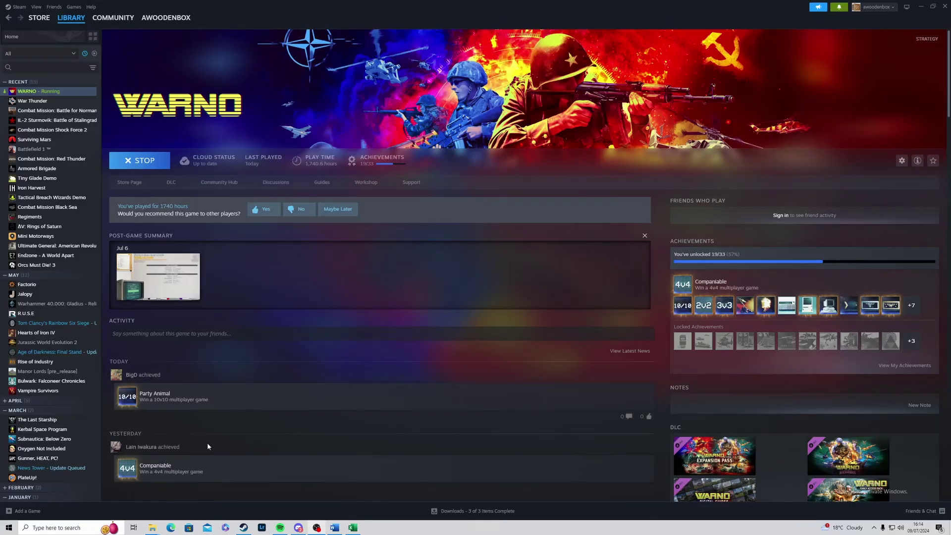
pyautogui.moveTo(155, 529)
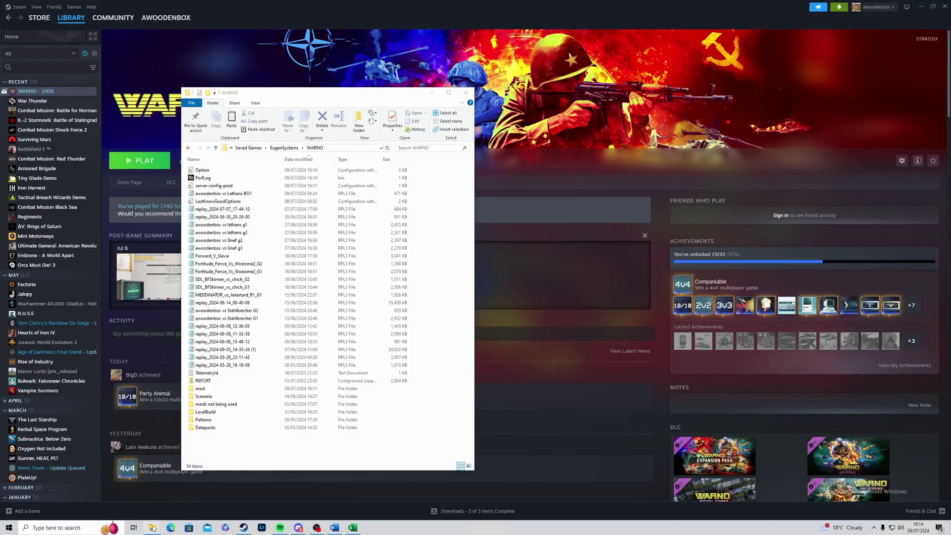
pyautogui.click(169, 497)
pyautogui.moveTo(345, 100)
pyautogui.mouseDown()
pyautogui.moveTo(308, 101)
pyautogui.moveTo(328, 101)
pyautogui.mouseUp()
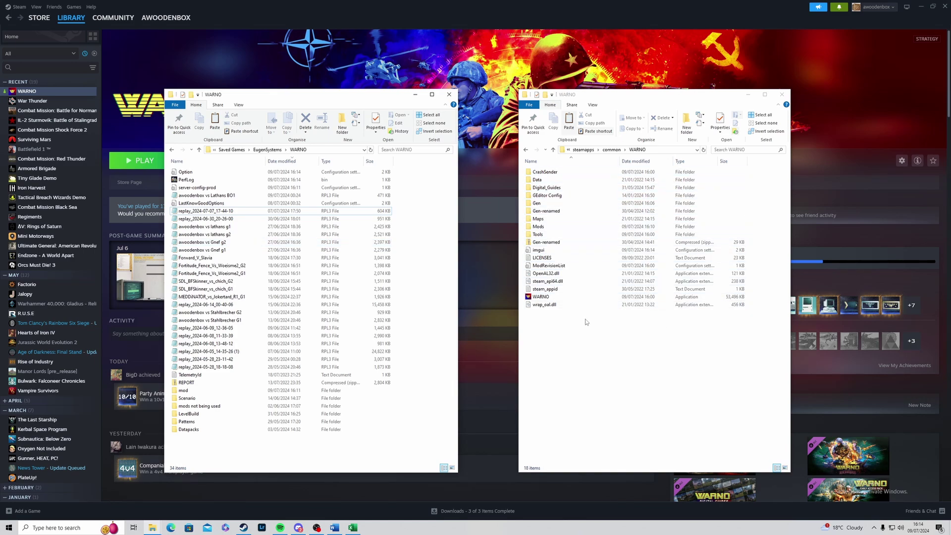
# Browse WARNO's installed files from its Steam Properties and bring the folder windows forward
pyautogui.rightClick(47, 94)
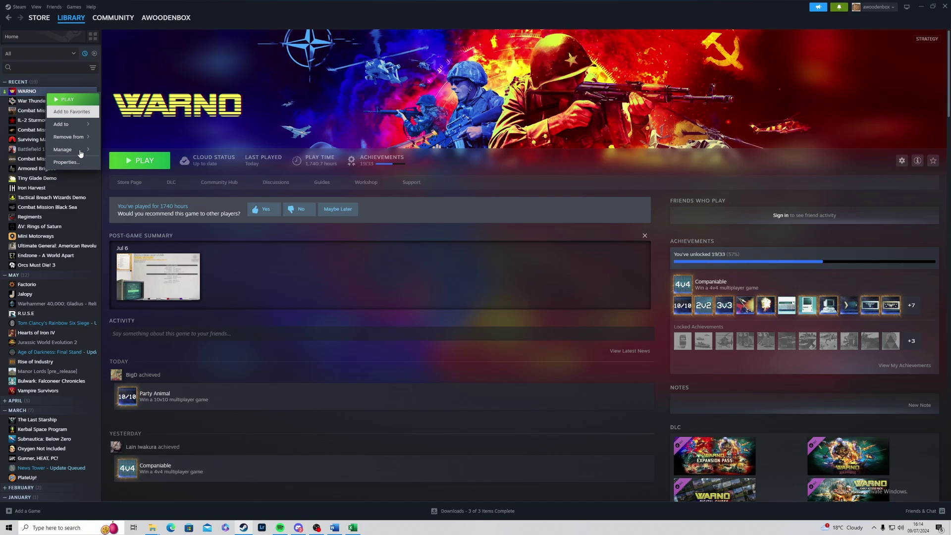
pyautogui.click(65, 162)
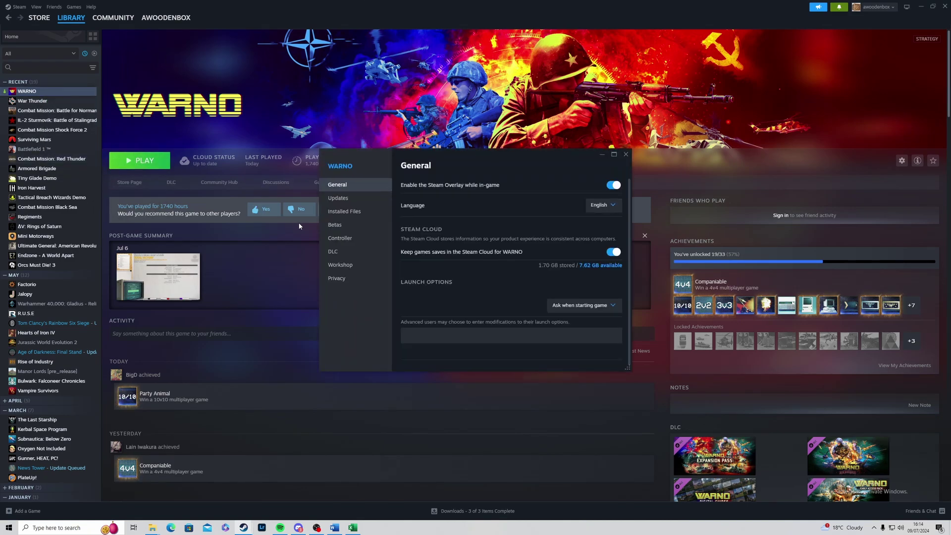
pyautogui.click(344, 211)
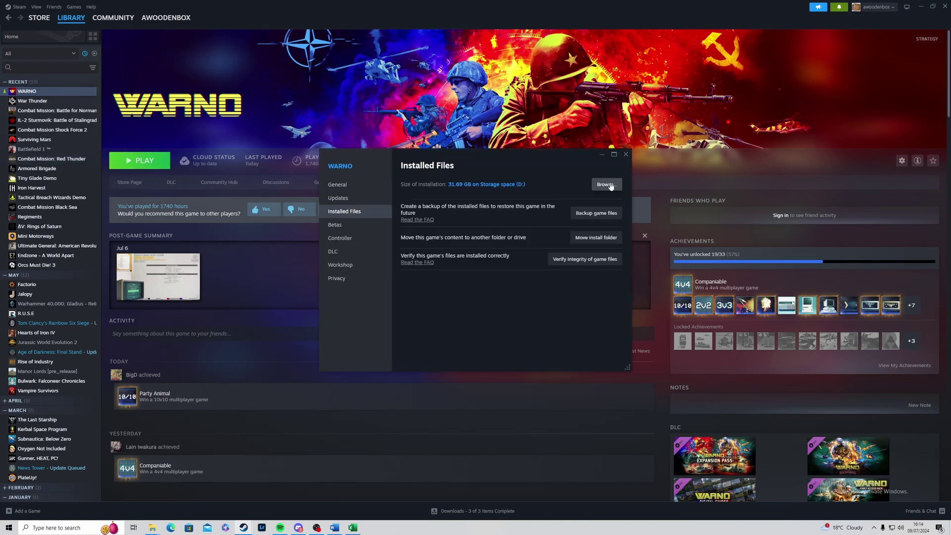
pyautogui.click(626, 155)
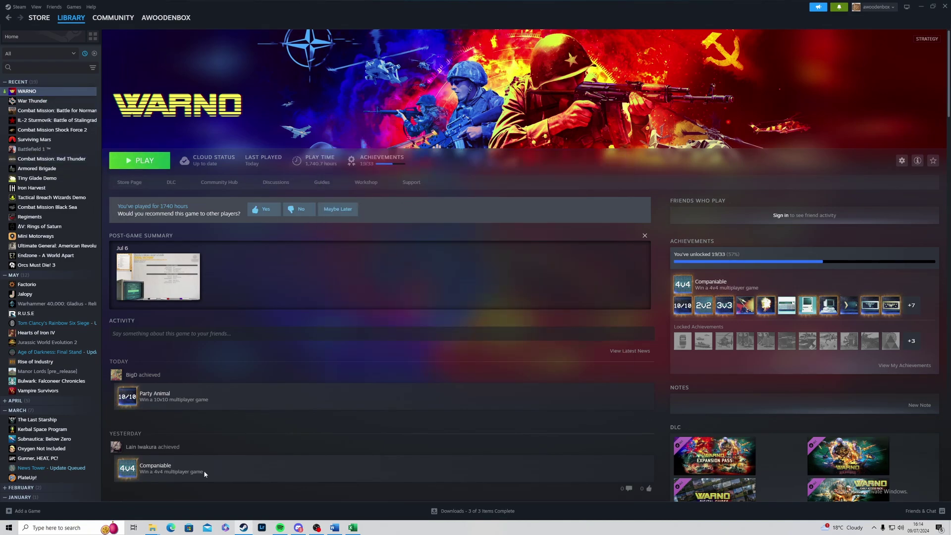
pyautogui.click(154, 525)
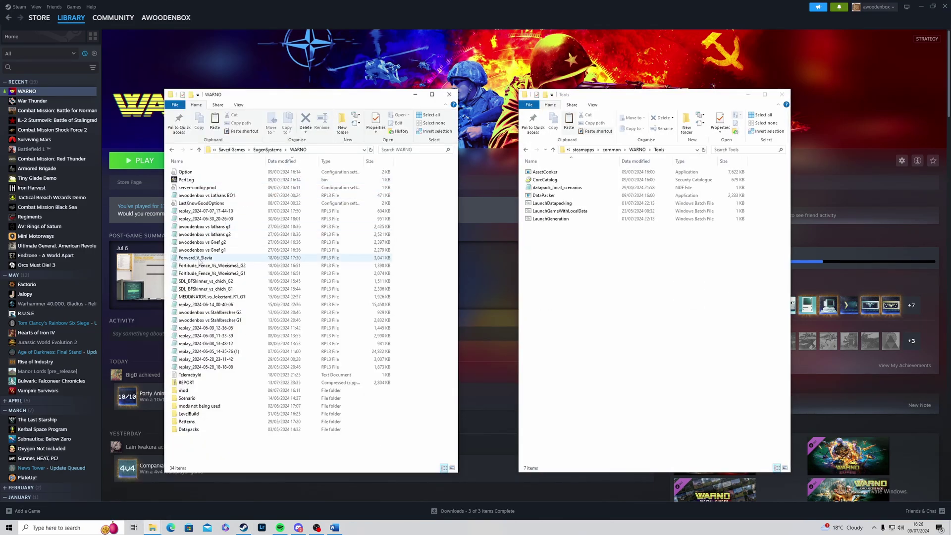
# Go into Scenario > CrownV1 and look over the MapPack and SCENARIO_DEFINITION files
pyautogui.click(207, 400)
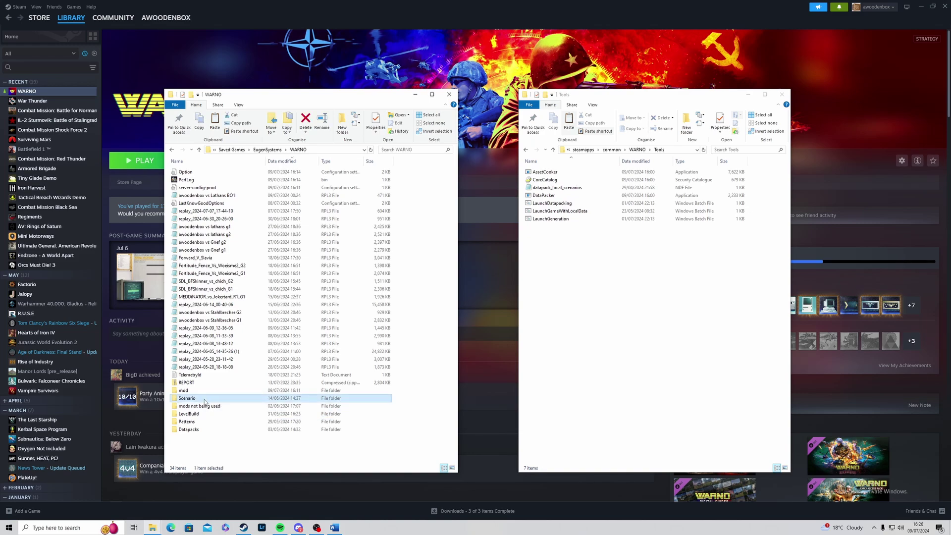
pyautogui.doubleClick(204, 401)
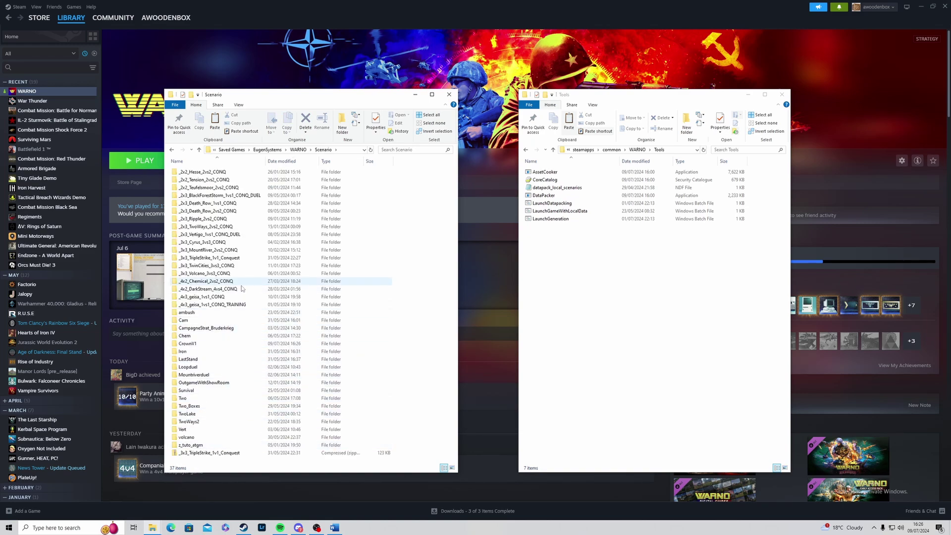
pyautogui.doubleClick(207, 343)
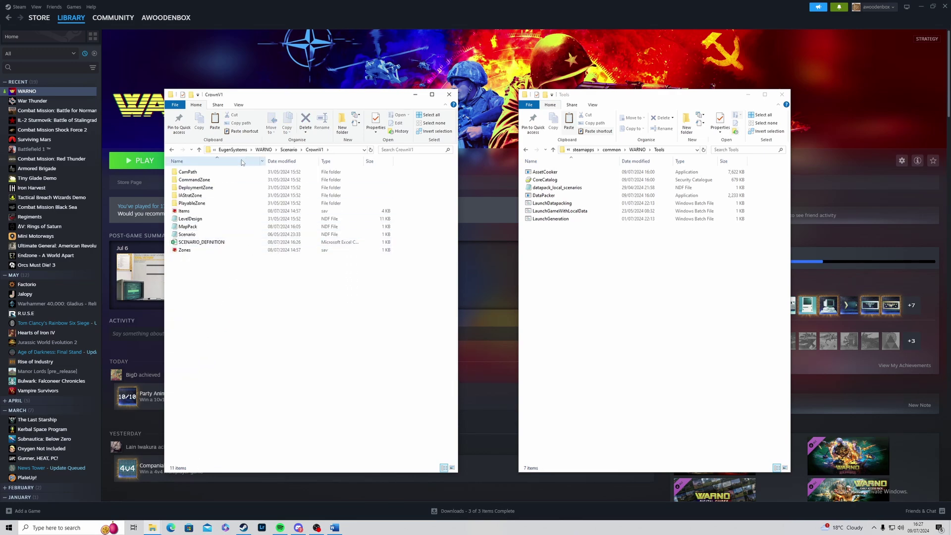
pyautogui.click(211, 227)
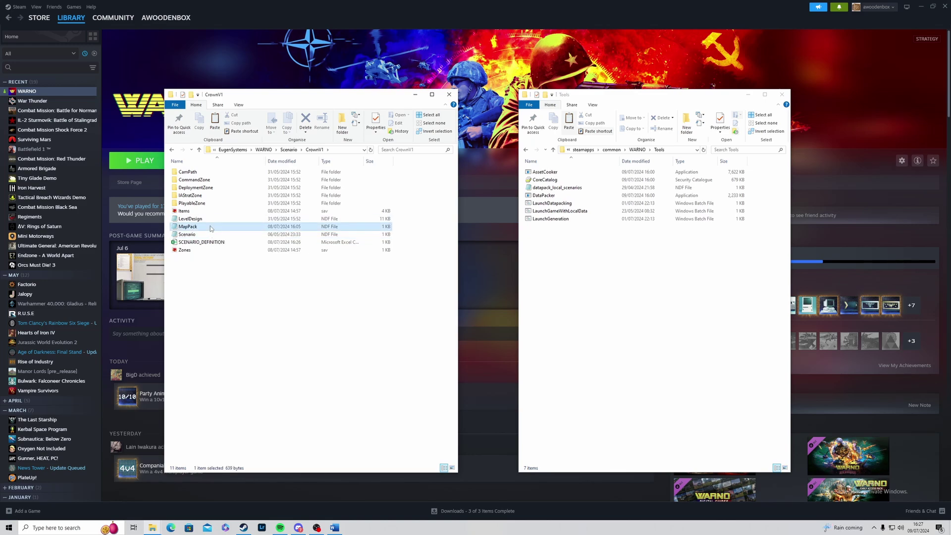
pyautogui.keyDown('ctrl'); pyautogui.click(222, 245); pyautogui.keyUp('ctrl')
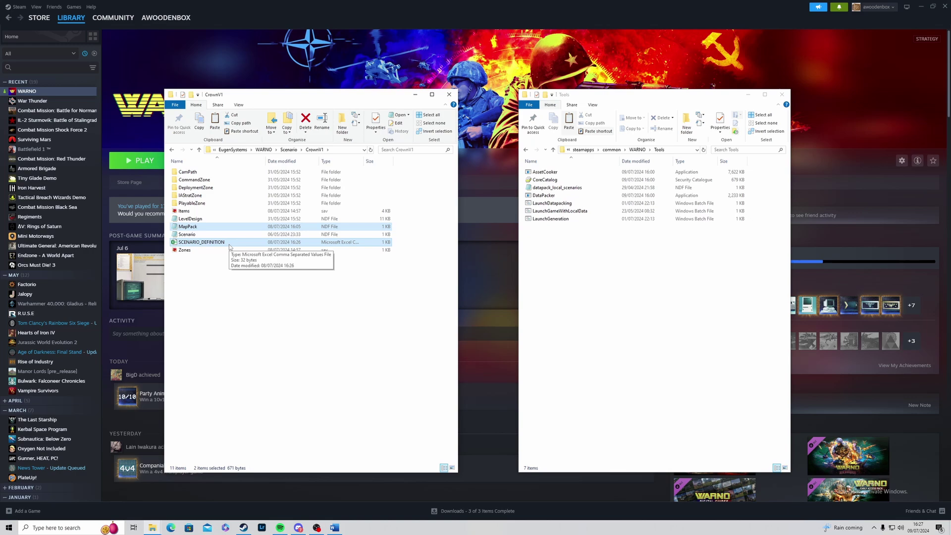
pyautogui.click(246, 295)
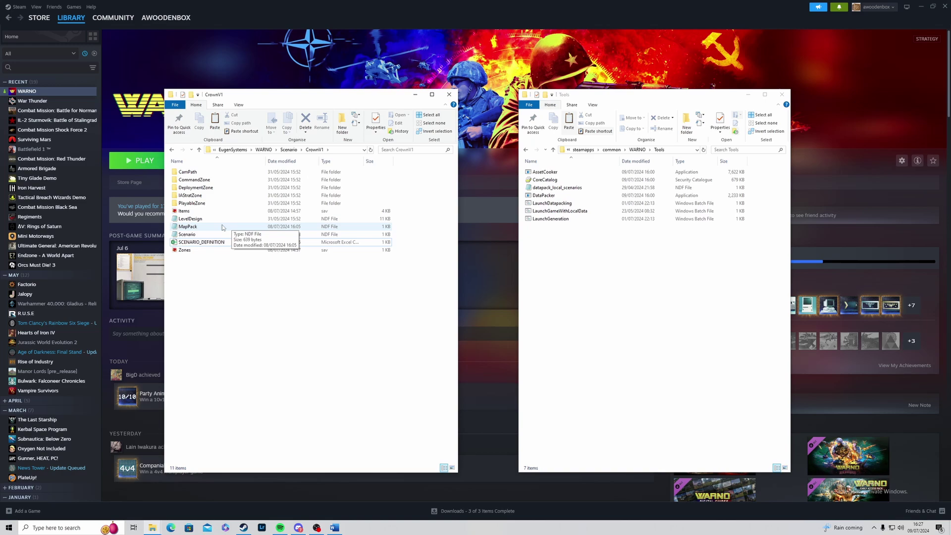
# Open MapPack in Notepad and inspect the CrownV1 scenario name and description values
pyautogui.doubleClick(223, 228)
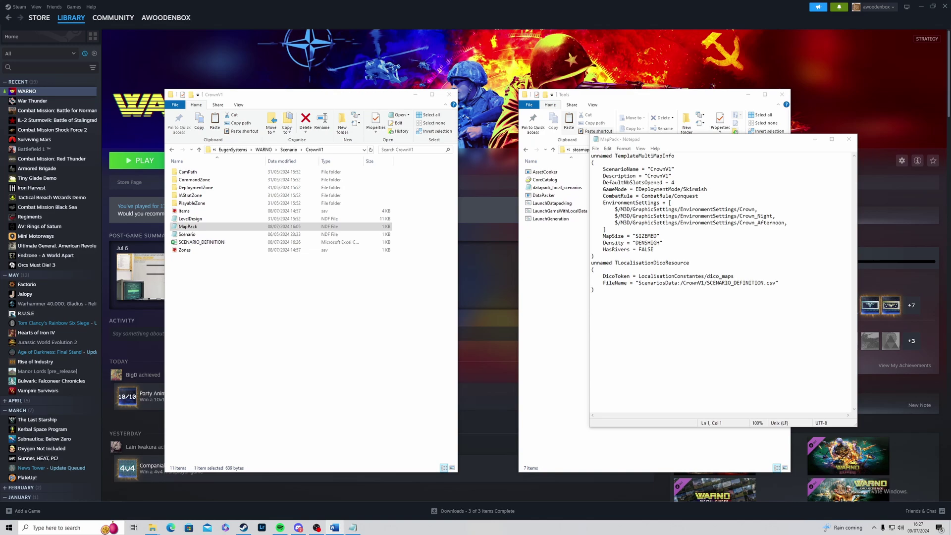
pyautogui.click(682, 302)
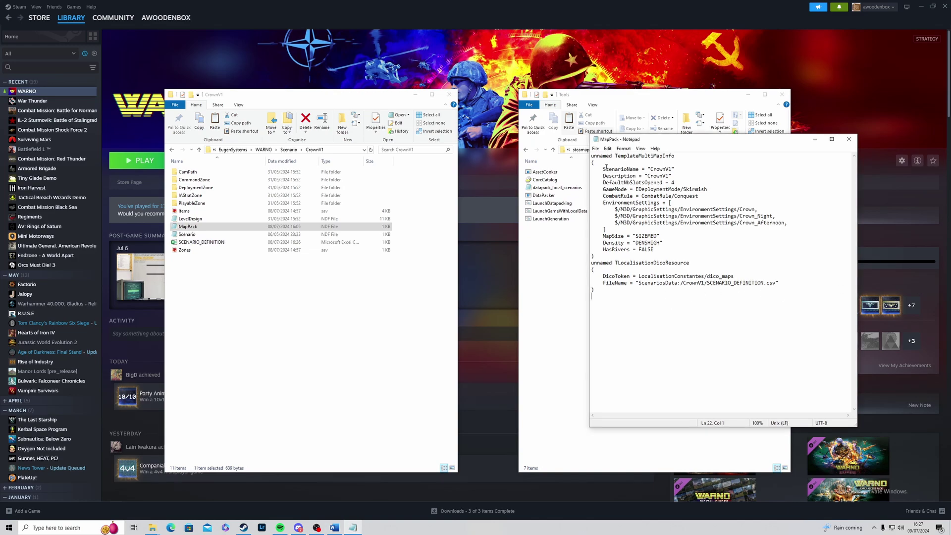
pyautogui.moveTo(651, 170); pyautogui.dragTo(671, 168)
pyautogui.click(687, 175)
pyautogui.moveTo(647, 177); pyautogui.dragTo(670, 177)
pyautogui.click(665, 176)
# Change DefaultNbSlotsOpened to 4 and check the Conquest combat rule
pyautogui.press('BackSpace')
pyautogui.write('4')
pyautogui.moveTo(701, 196); pyautogui.dragTo(647, 196)
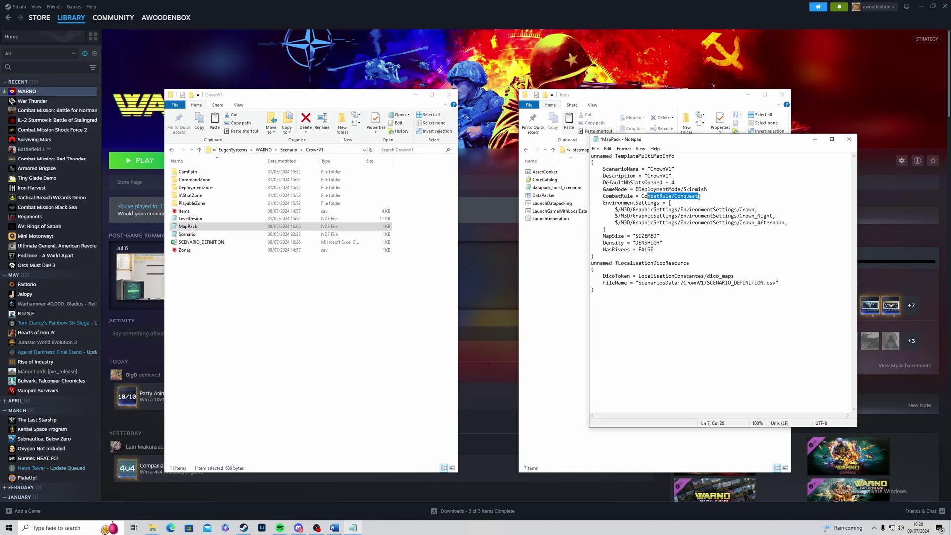
# Check the MapSize, HasRivers, CrownV1 FileName and EnvironmentSettings lines, then shift Notepad right
pyautogui.click(697, 196)
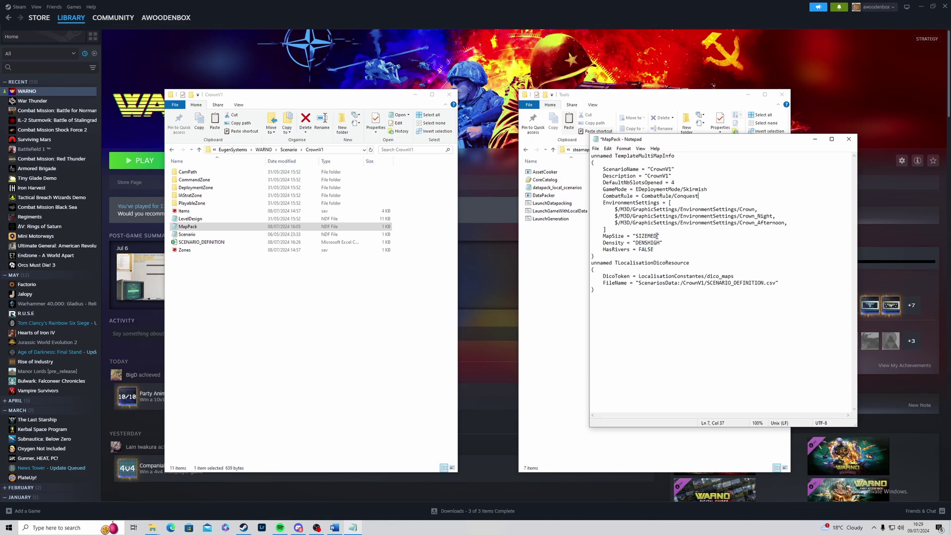
pyautogui.click(659, 236)
pyautogui.moveTo(603, 258); pyautogui.dragTo(580, 160)
pyautogui.click(669, 247)
pyautogui.moveTo(683, 283); pyautogui.dragTo(704, 283)
pyautogui.click(672, 331)
pyautogui.click(748, 204)
pyautogui.click(686, 288)
pyautogui.moveTo(728, 141); pyautogui.dragTo(797, 147)
# Open SCENARIO_DEFINITION.csv in Excel from the CrownV1 folder window
pyautogui.click(349, 281)
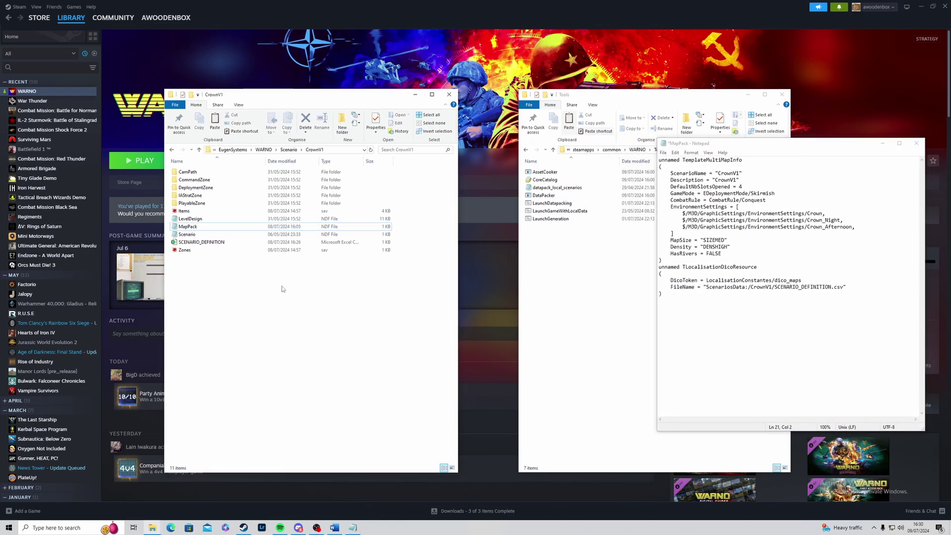
pyautogui.doubleClick(227, 244)
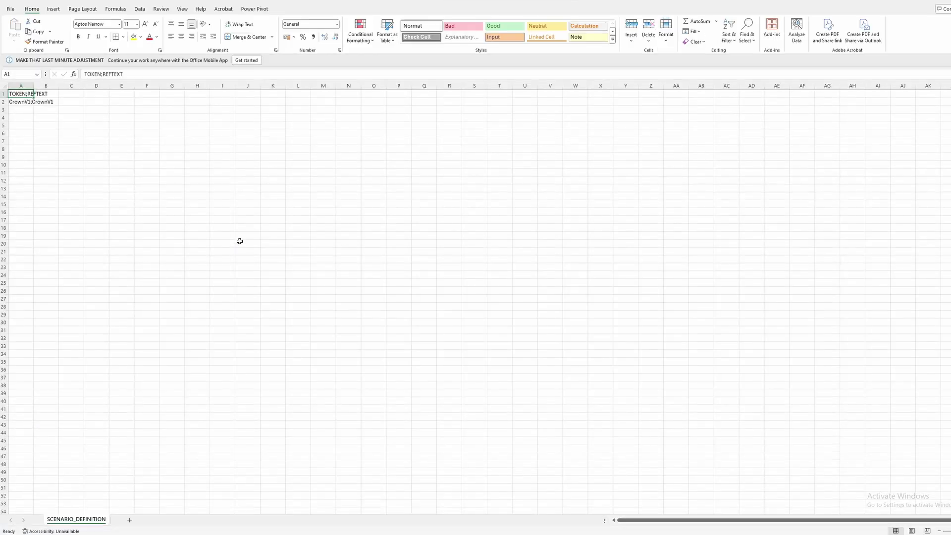
# Paste two sample token lines into A4 and compare them with the MapPack description
pyautogui.click(65, 141)
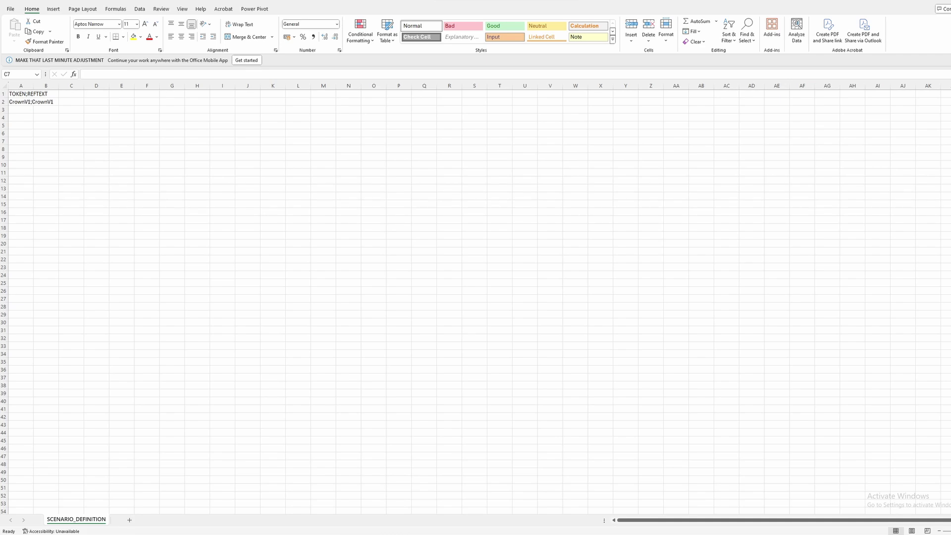
pyautogui.click(17, 117)
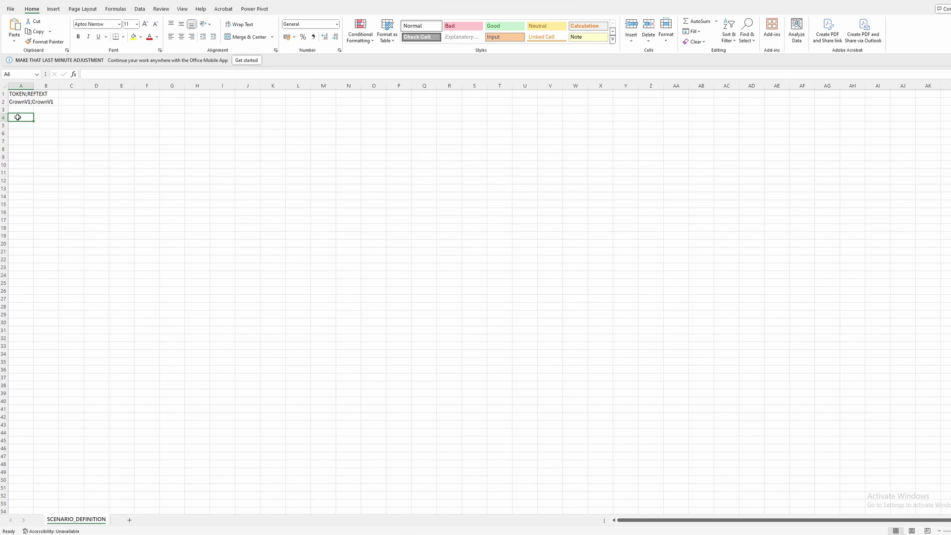
pyautogui.write('"TOKEN";"REFTEXT" "TOKENNAME";"DisplayNameOfYourScenario"')
pyautogui.click(37, 173)
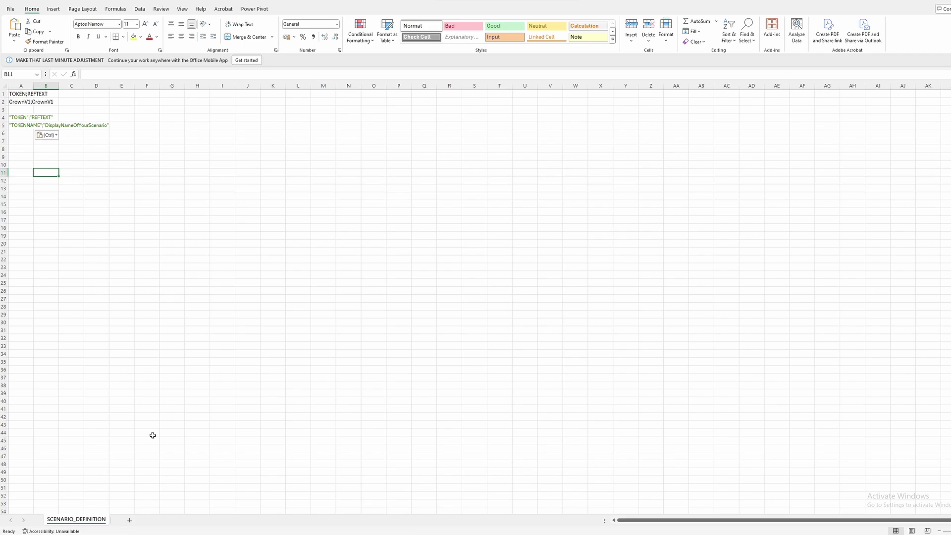
pyautogui.moveTo(372, 534)
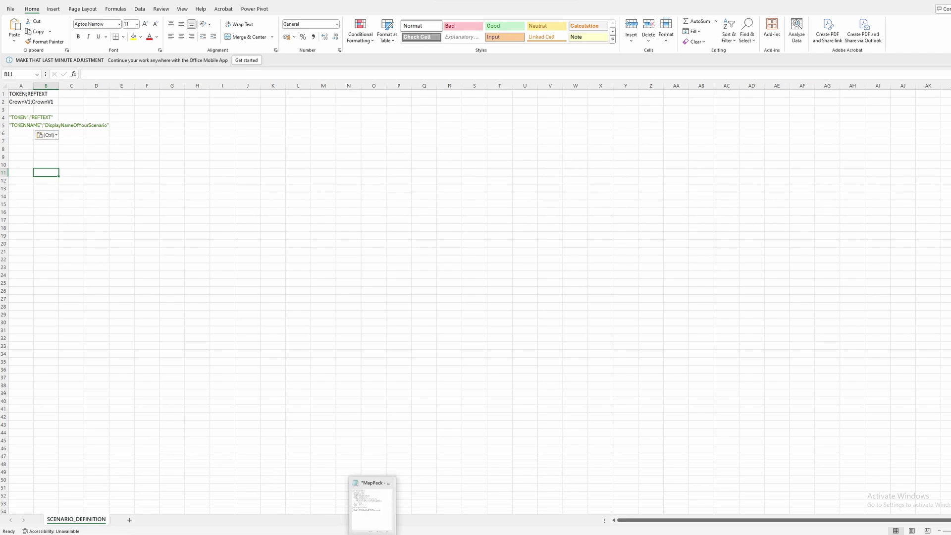
pyautogui.click(372, 510)
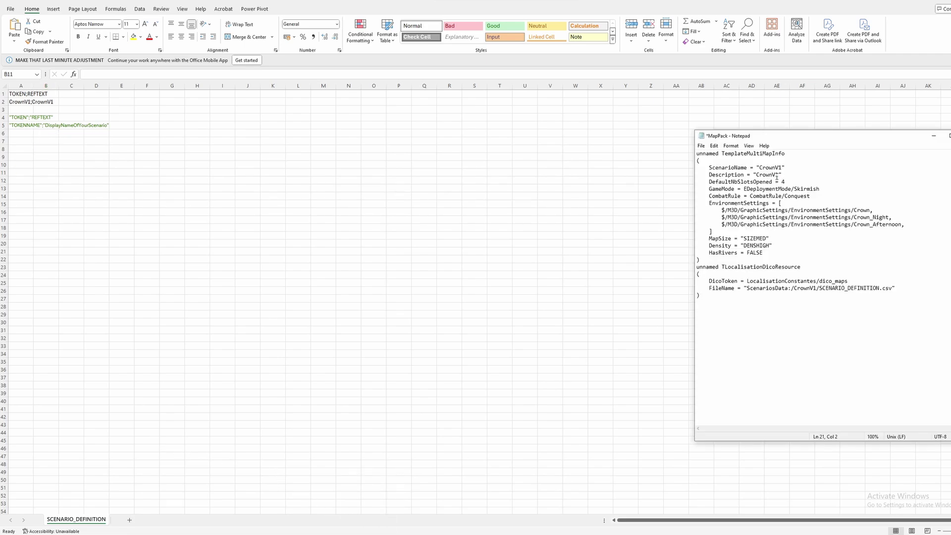
pyautogui.moveTo(778, 176); pyautogui.dragTo(757, 175)
# Delete the pasted sample lines in A4:A5 and close the workbook
pyautogui.click(46, 123)
pyautogui.click(28, 124)
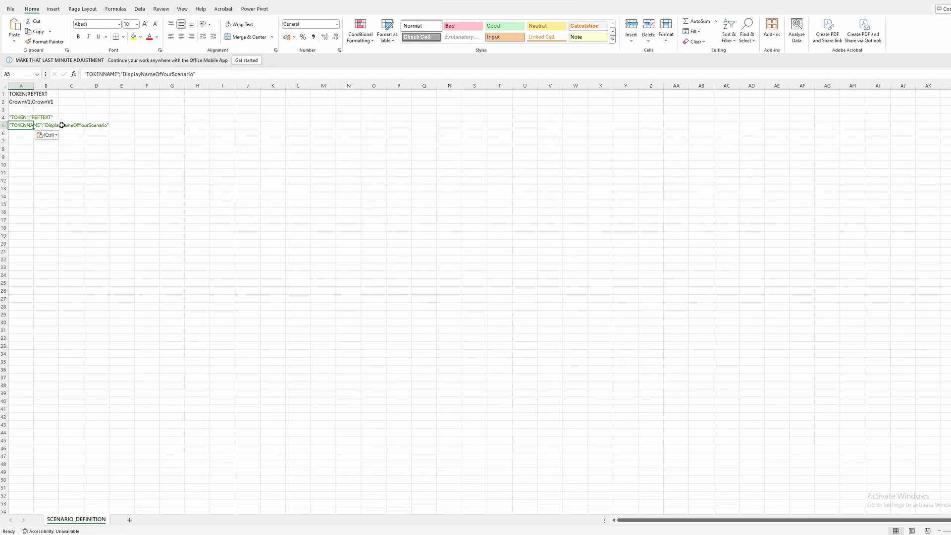
pyautogui.click(16, 118)
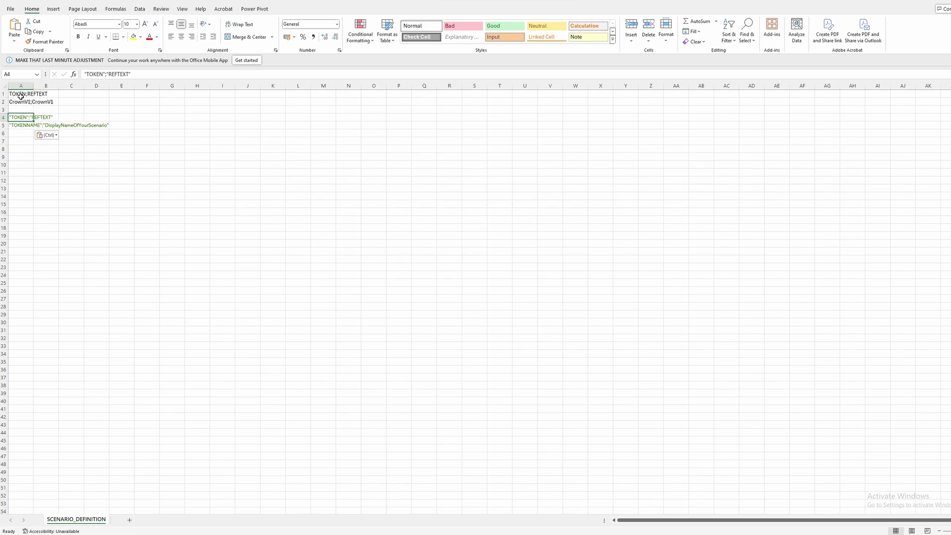
pyautogui.moveTo(17, 117); pyautogui.dragTo(24, 128)
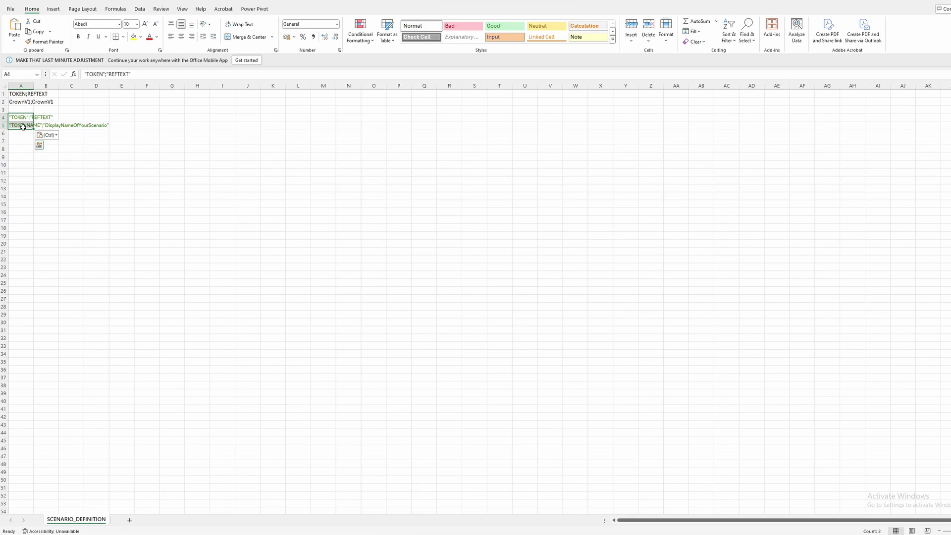
pyautogui.press('Delete')
pyautogui.click(448, 142)
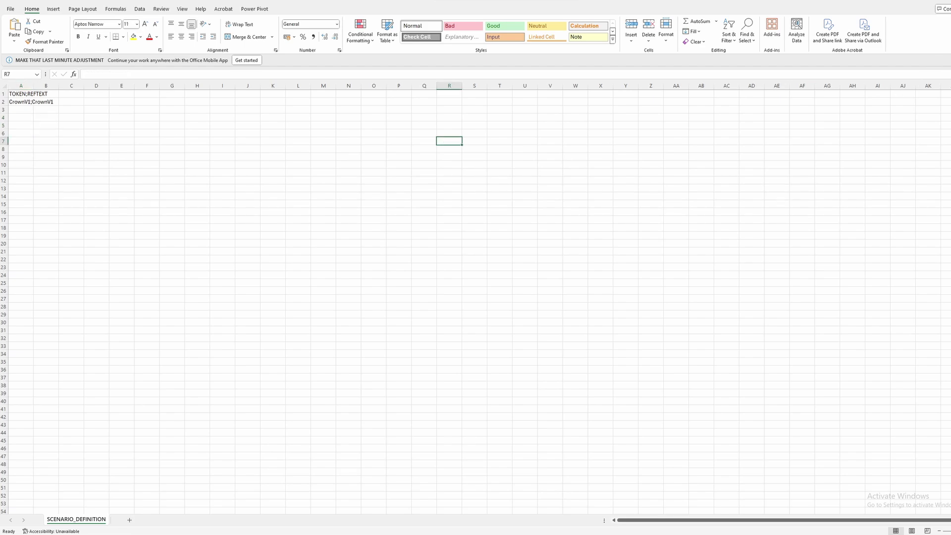
pyautogui.hotkey('alt', 'F4')
# Discard the spreadsheet changes and run LaunchGeneration.bat from WARNO's Tools folder
pyautogui.click(546, 323)
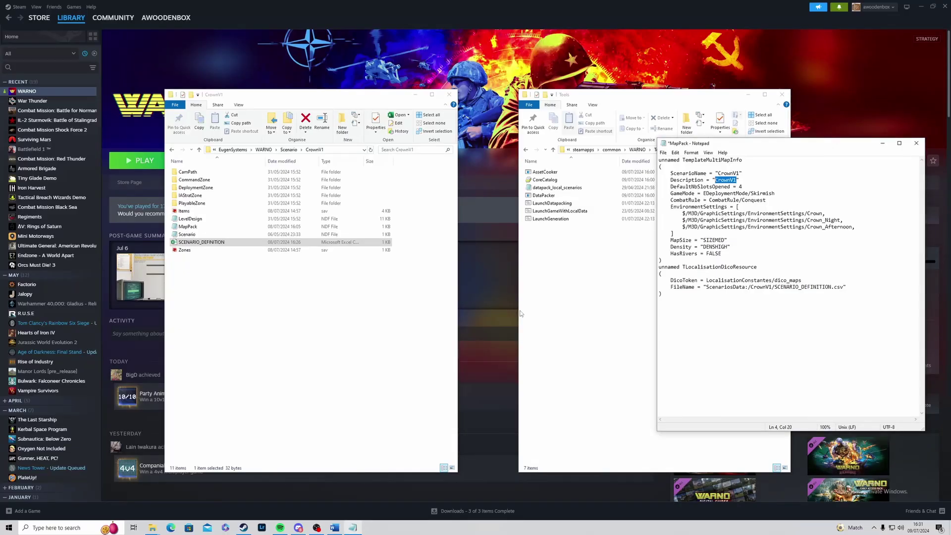
pyautogui.click(294, 323)
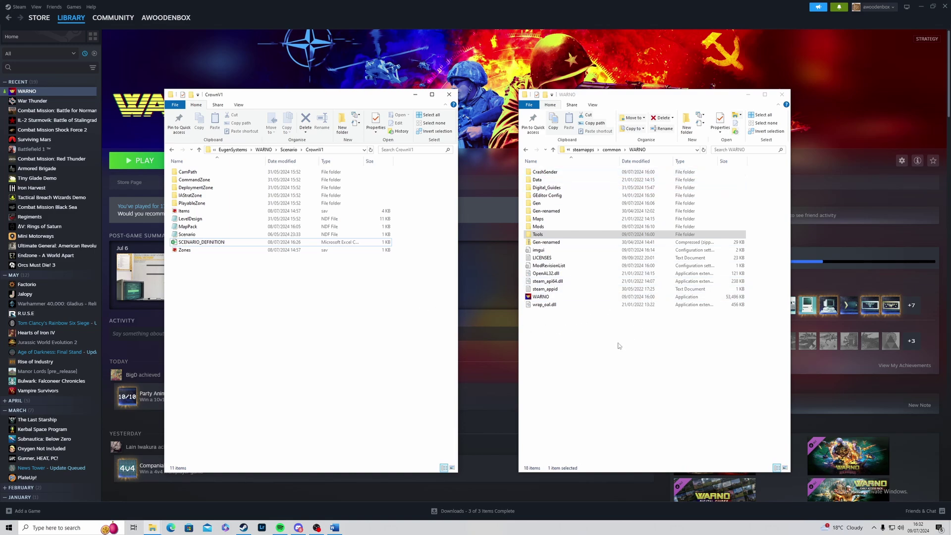
pyautogui.doubleClick(557, 234)
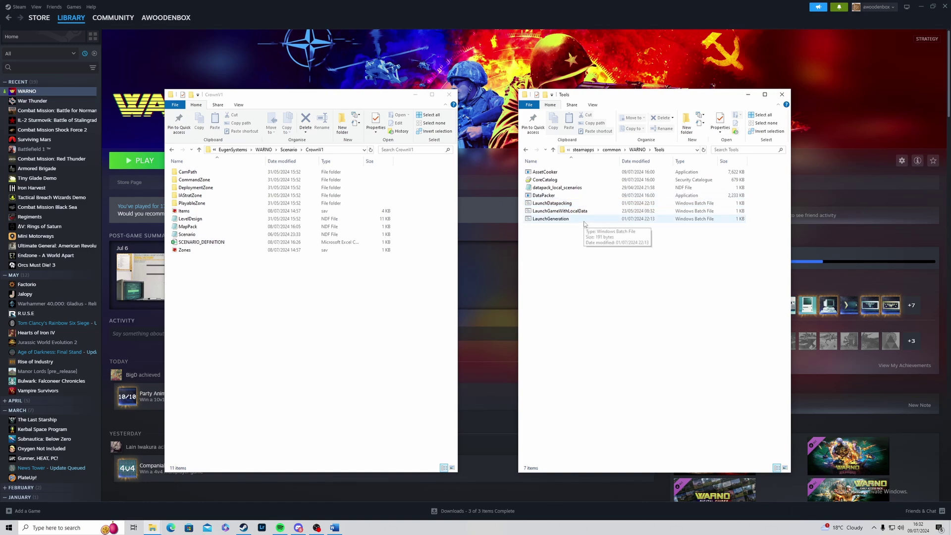
pyautogui.doubleClick(583, 220)
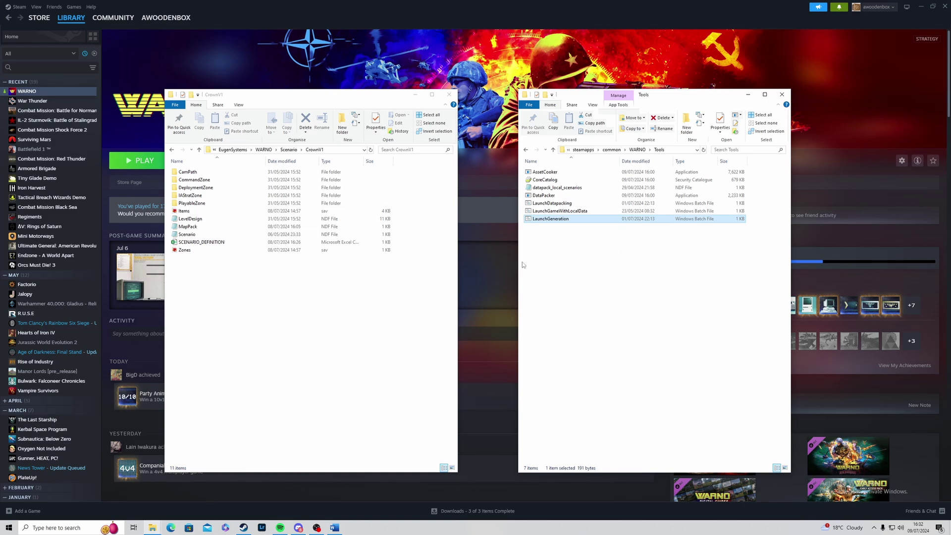
# Return the left window to the WARNO saved-games folder
pyautogui.click(264, 150)
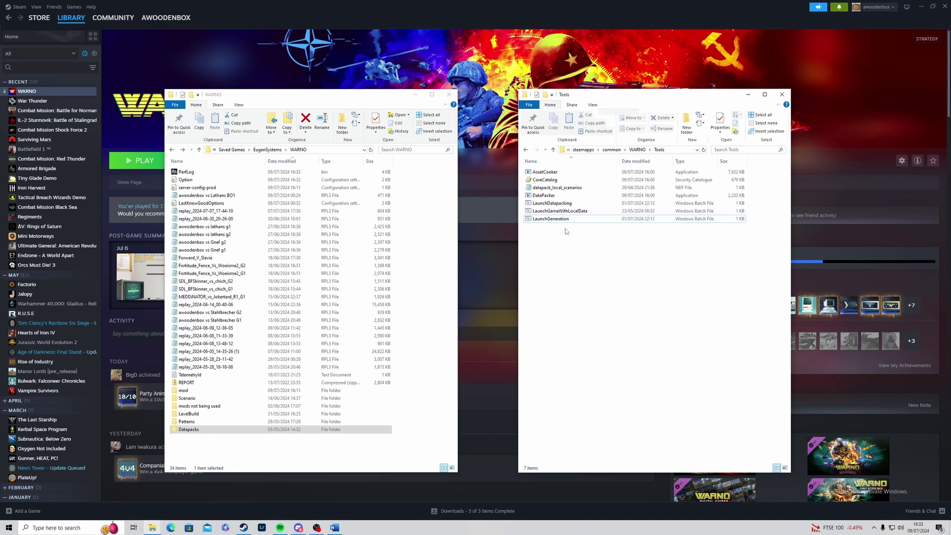
pyautogui.click(570, 227)
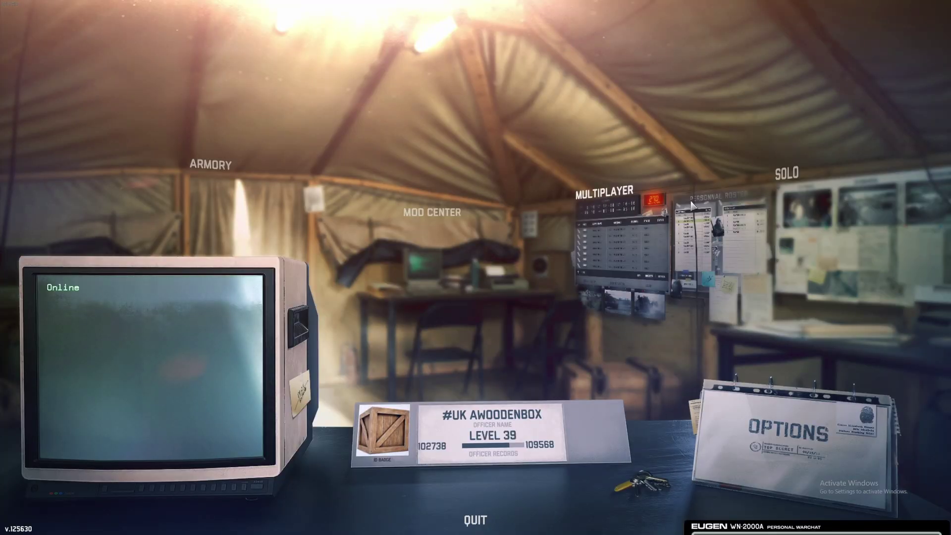
# Find [4P] CrownV1 in the Solo Skirmish Battlefield list, then leave the setup
pyautogui.click(814, 189)
pyautogui.click(475, 174)
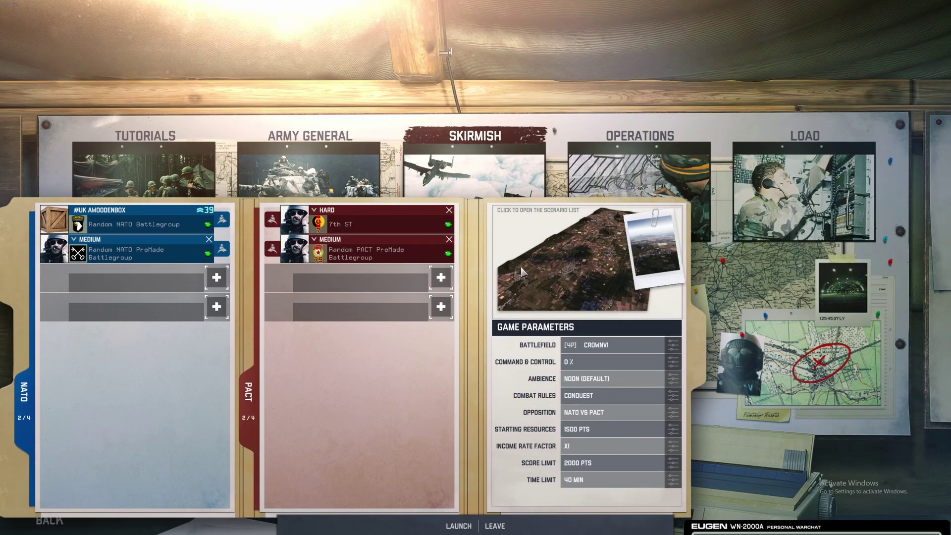
pyautogui.click(608, 351)
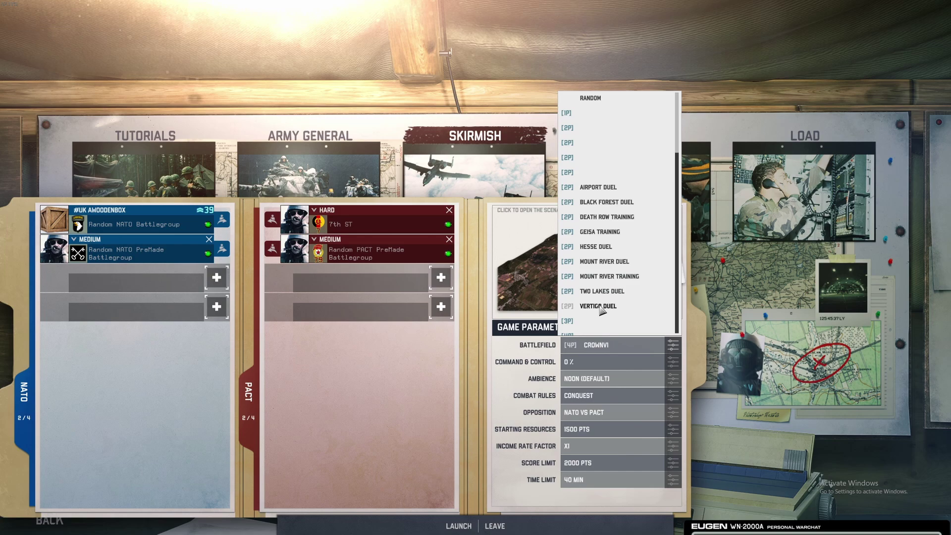
pyautogui.scroll(-3, 630, 297)
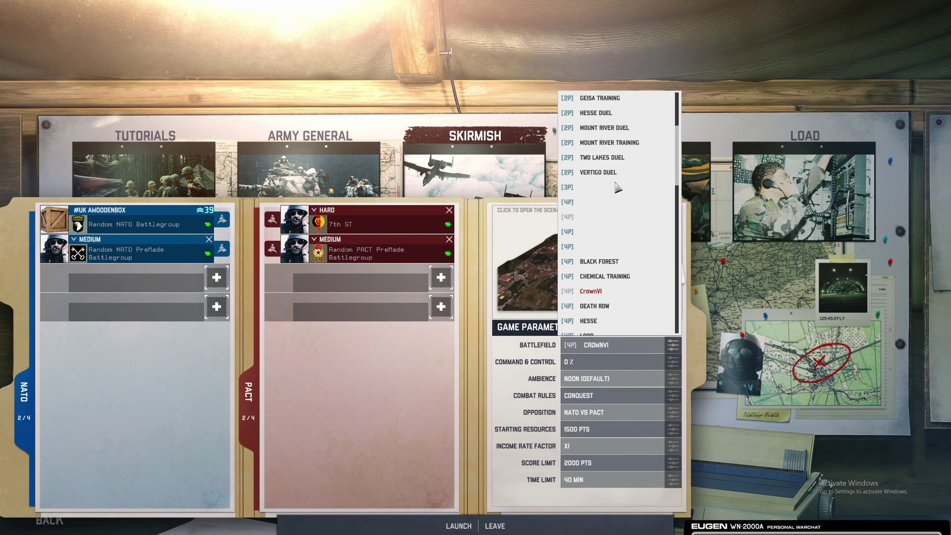
pyautogui.scroll(3, 604, 228)
pyautogui.scroll(-5, 597, 184)
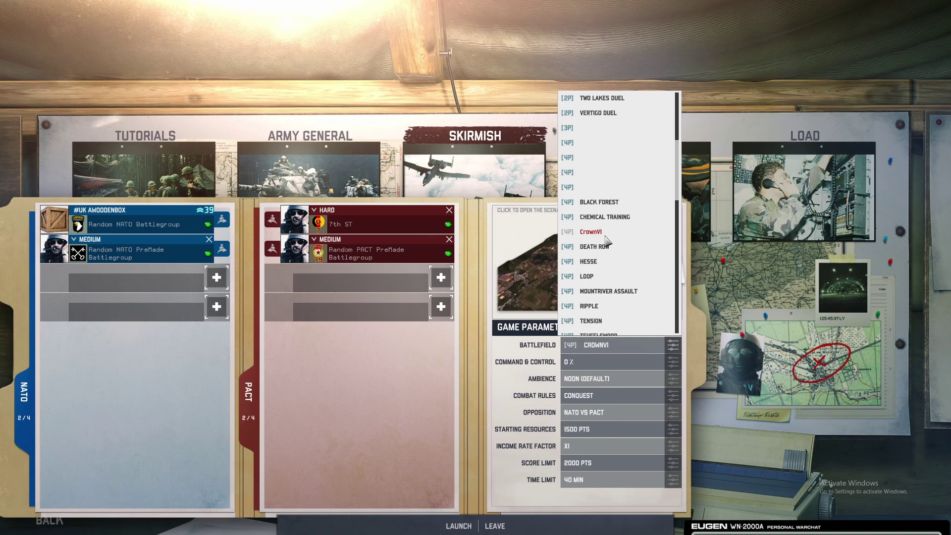
pyautogui.click(599, 233)
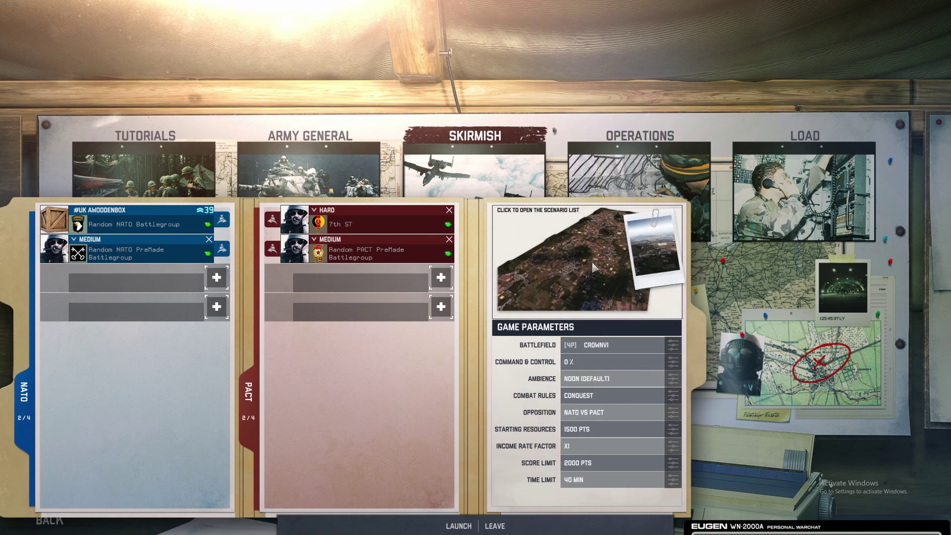
pyautogui.click(491, 526)
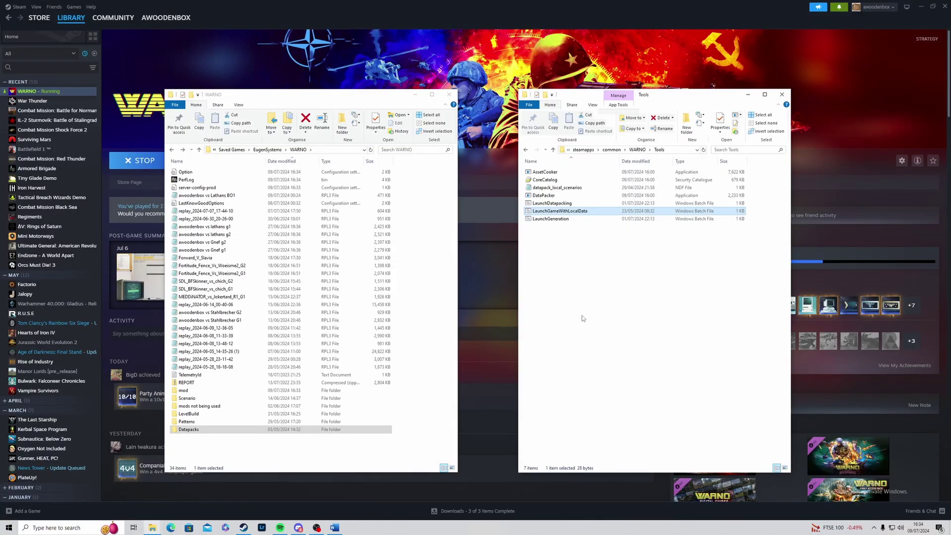
# Run the LaunchDatapacking script from the Tools folder
pyautogui.click(584, 314)
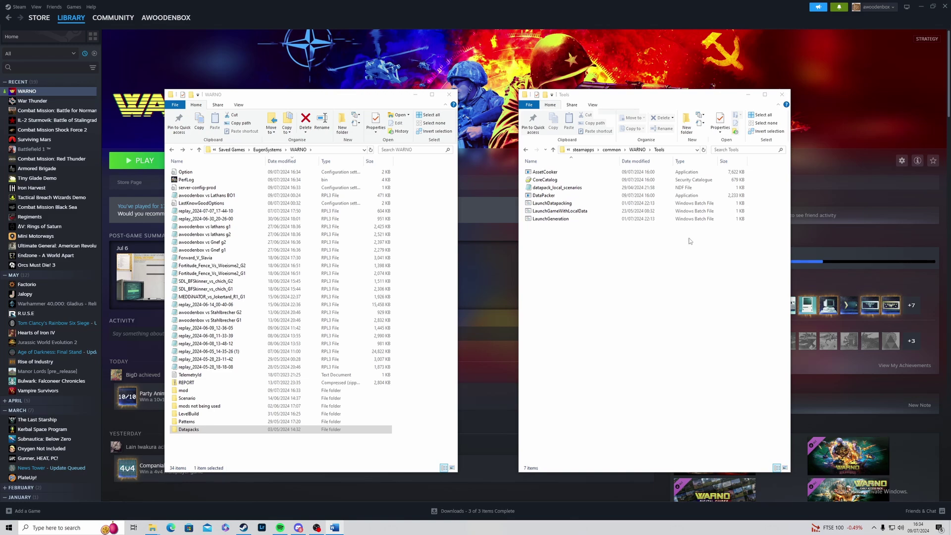
pyautogui.doubleClick(575, 204)
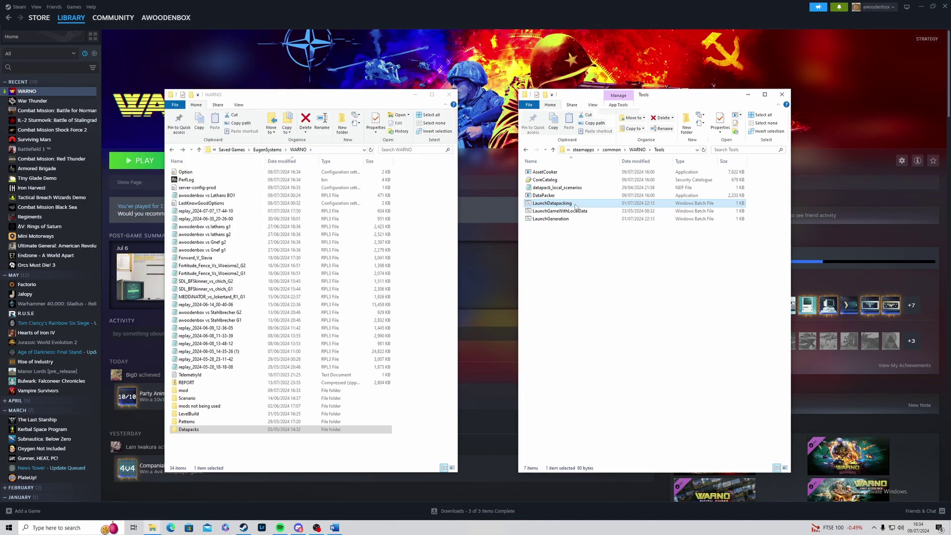
pyautogui.click(252, 451)
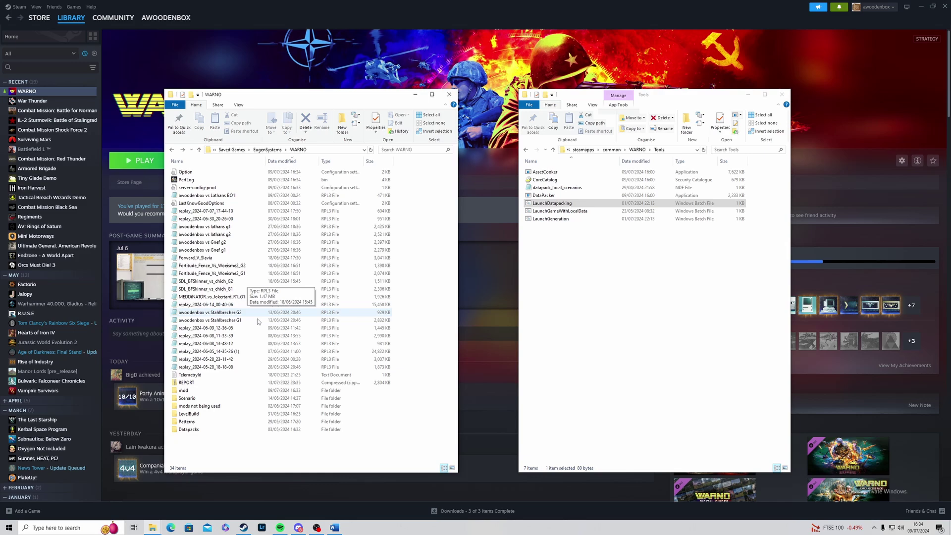
# Confirm CrownV1_Assets, CrownV1_Definition and CrownV1_Details exist in Datapacks\Scenarios, then return to WARNO
pyautogui.doubleClick(206, 431)
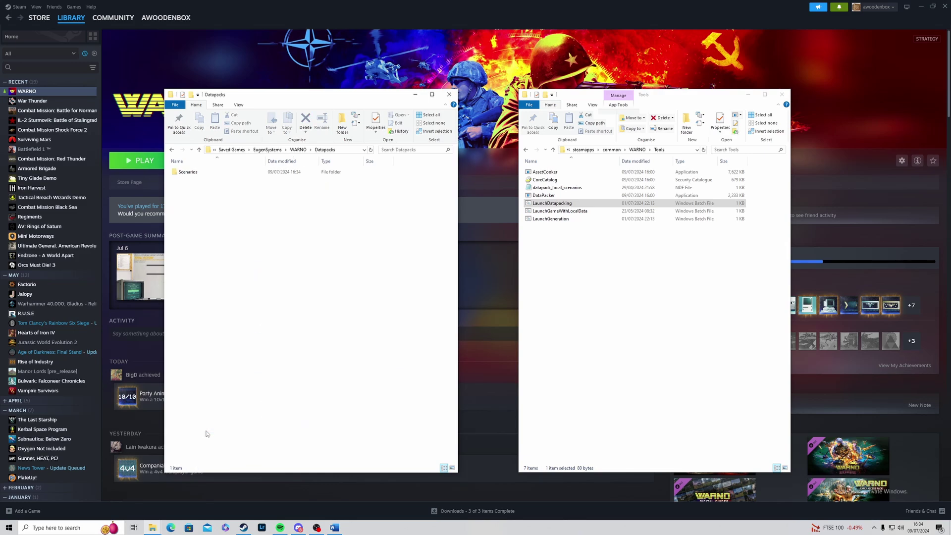
pyautogui.doubleClick(204, 172)
pyautogui.scroll(-3, 213, 238)
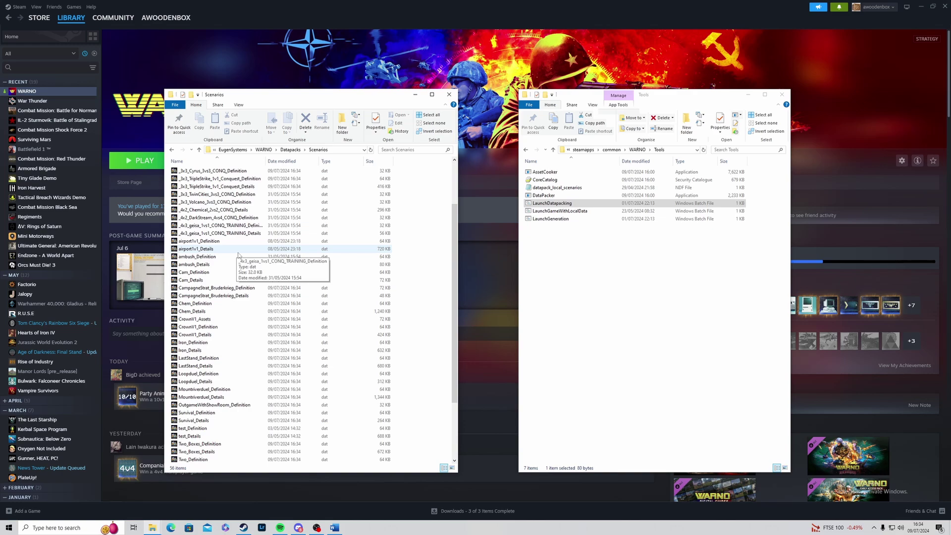
pyautogui.click(220, 319)
pyautogui.keyDown('shift'); pyautogui.click(221, 327); pyautogui.keyUp('shift')
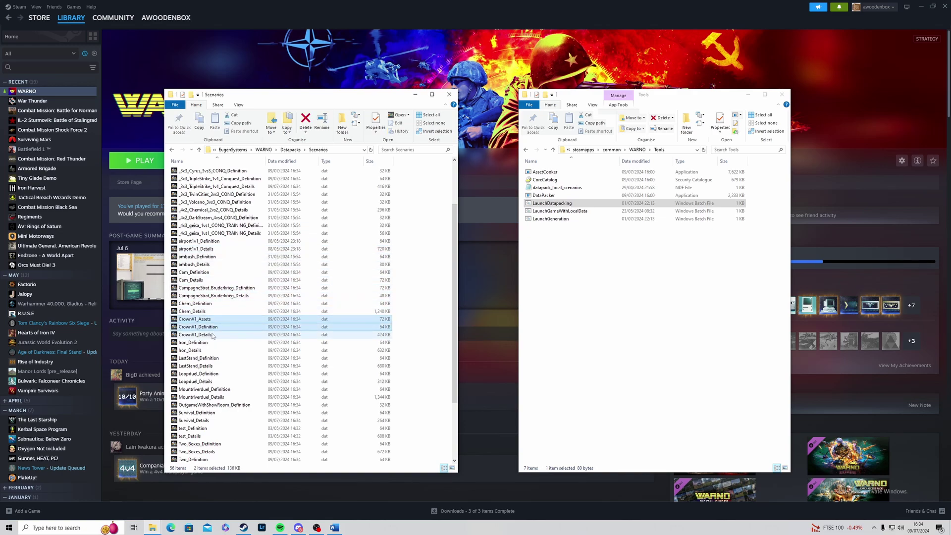
pyautogui.keyDown('shift'); pyautogui.click(214, 335); pyautogui.keyUp('shift')
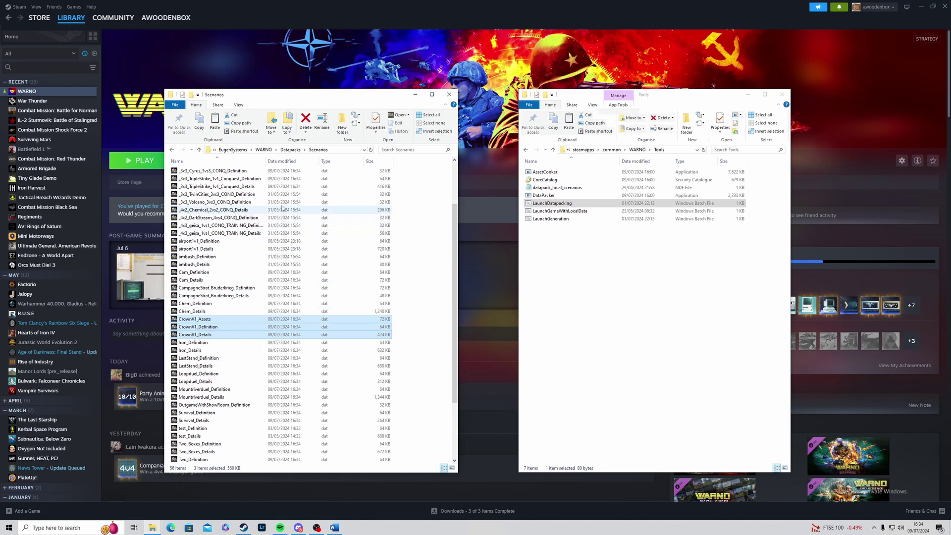
pyautogui.click(264, 150)
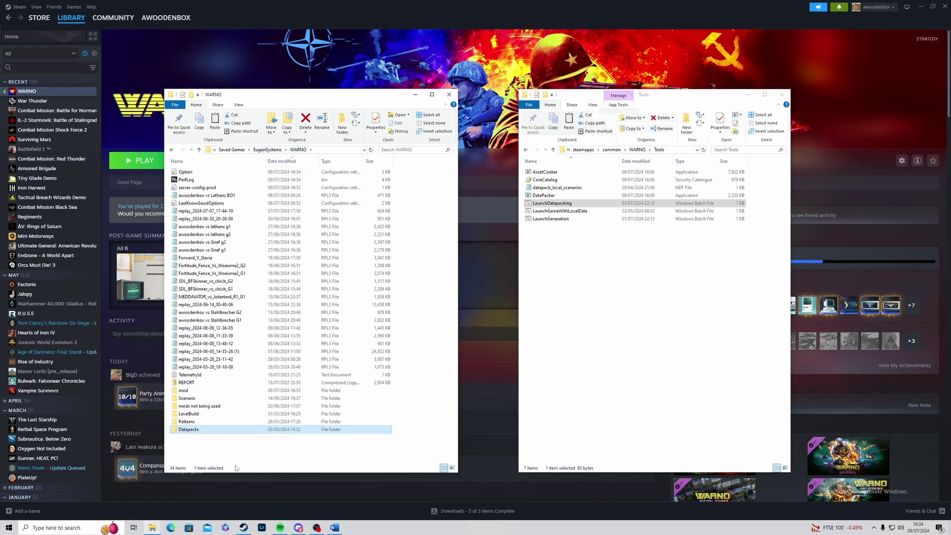
# Create a new mod named 'Crown V1' with CreateNewMod in the WARNO Mods folder
pyautogui.click(605, 259)
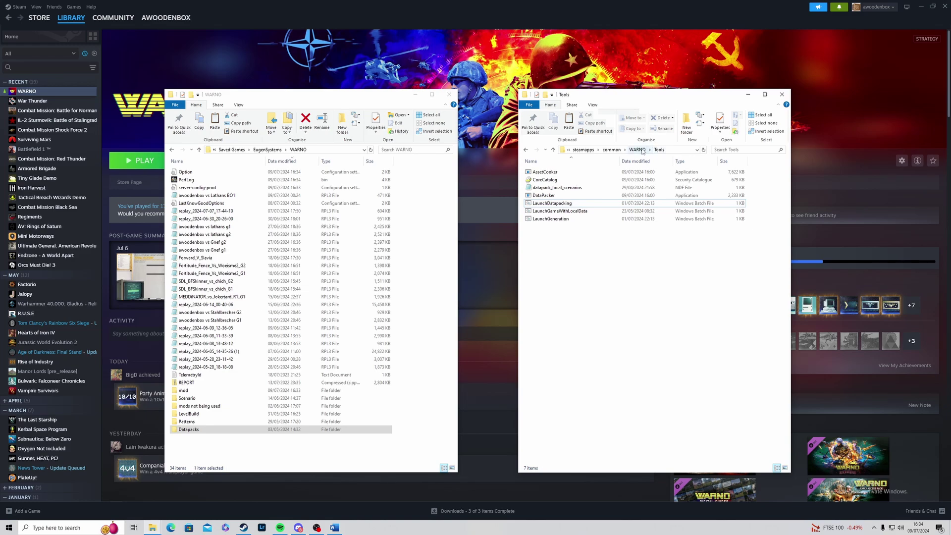
pyautogui.click(638, 149)
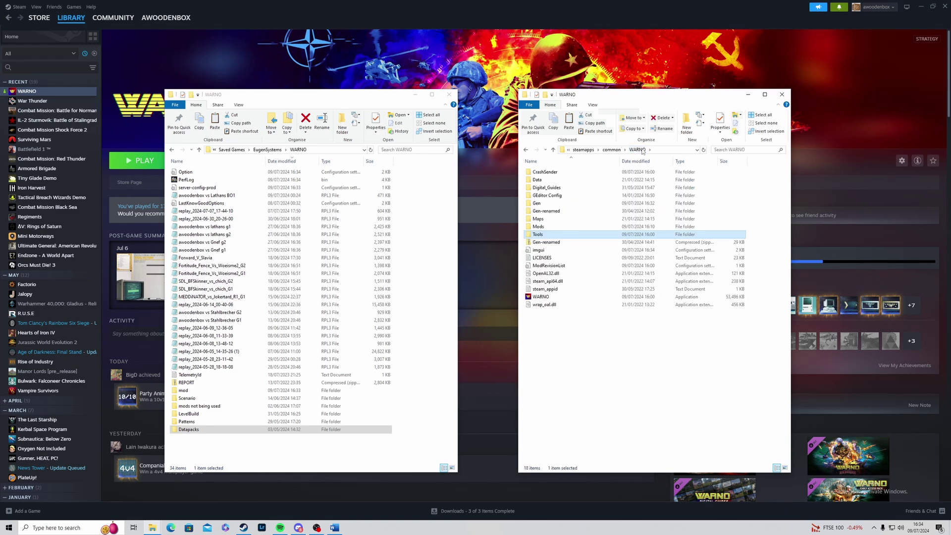
pyautogui.click(544, 227)
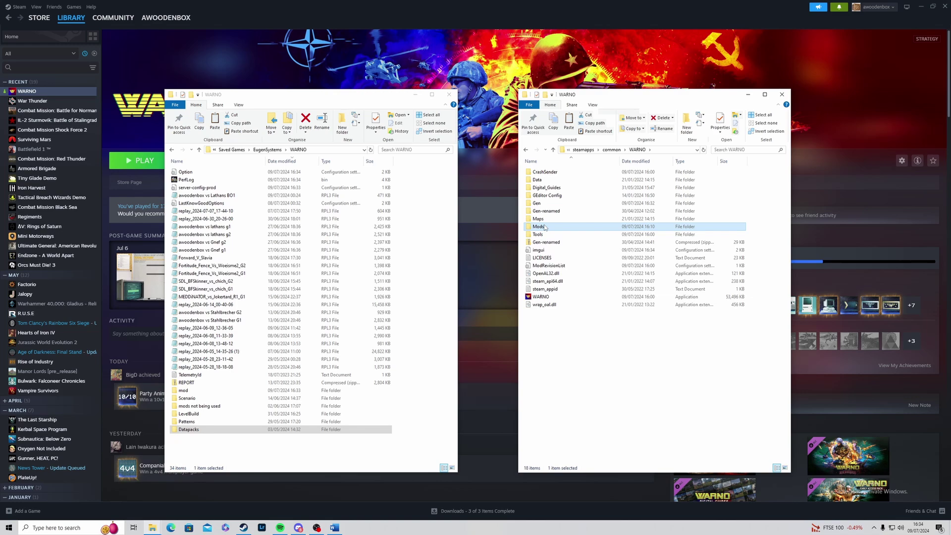
pyautogui.doubleClick(544, 227)
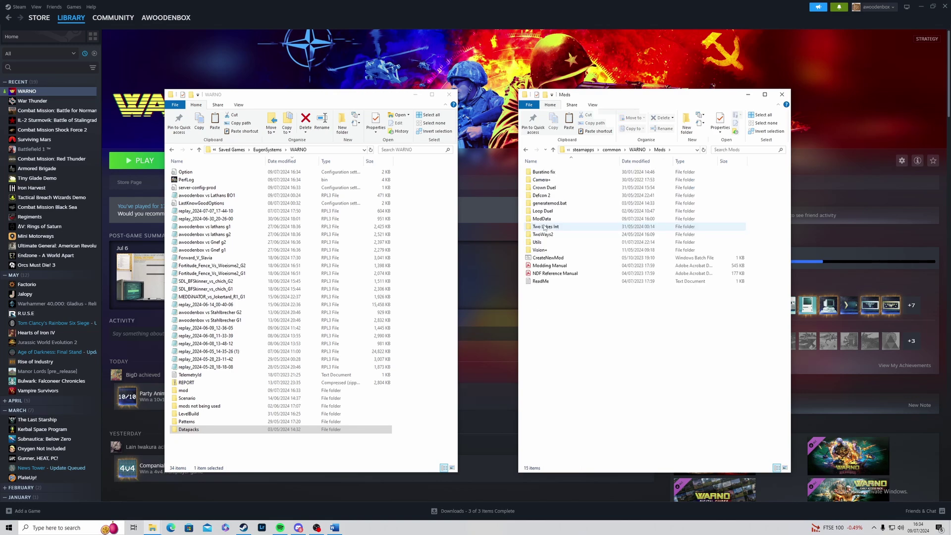
pyautogui.doubleClick(568, 258)
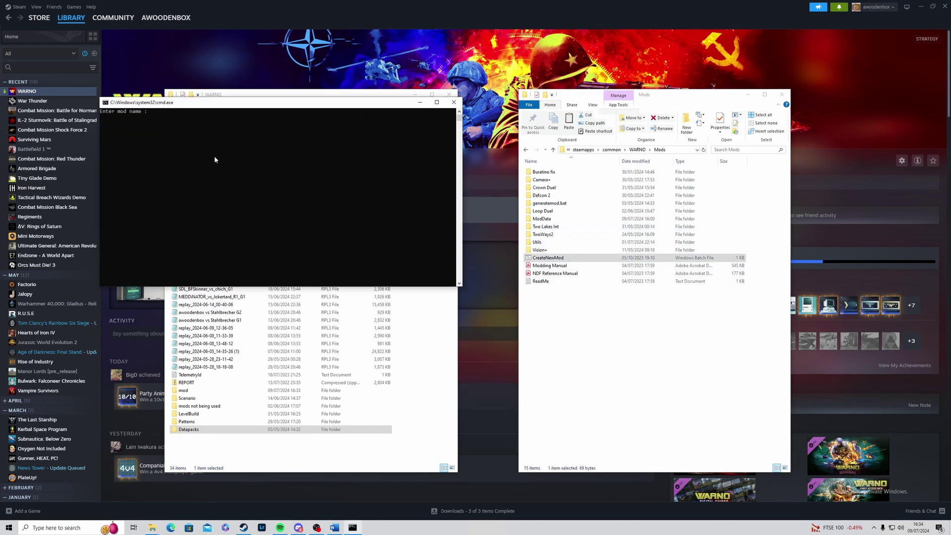
pyautogui.write('Crown V1')
pyautogui.press('Return')
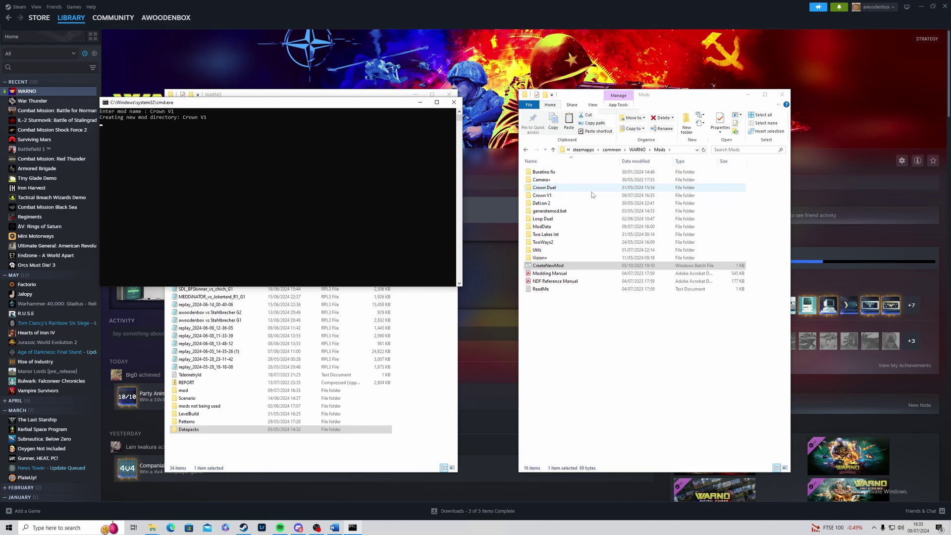
# Run GenerateMod inside the Crown V1 mod folder and close the finished console
pyautogui.click(569, 197)
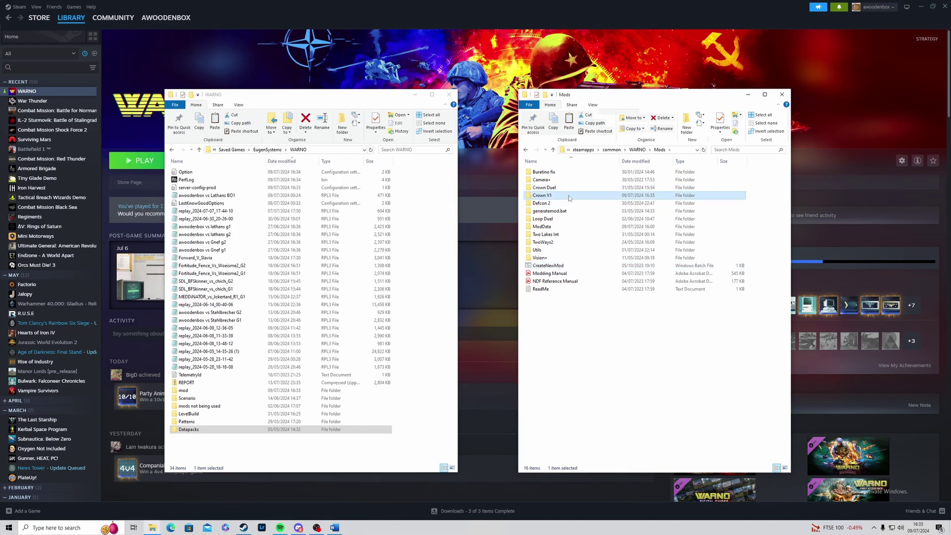
pyautogui.doubleClick(568, 196)
pyautogui.doubleClick(547, 221)
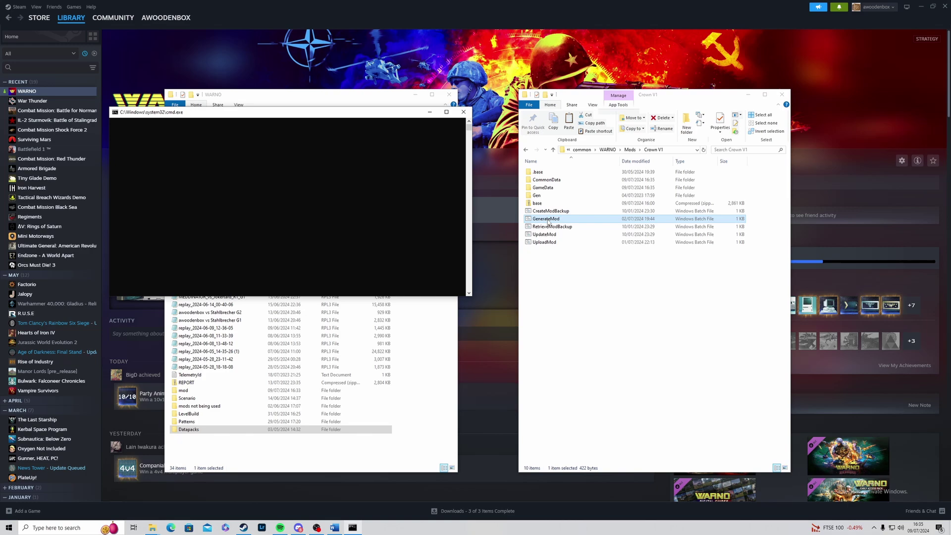
pyautogui.click(281, 181)
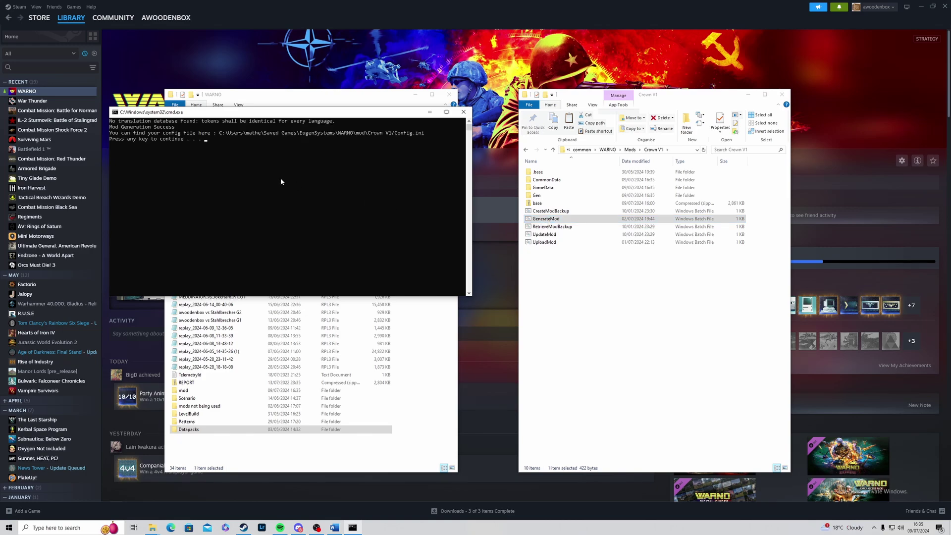
pyautogui.click(222, 151)
pyautogui.press('Escape')
pyautogui.press('Return')
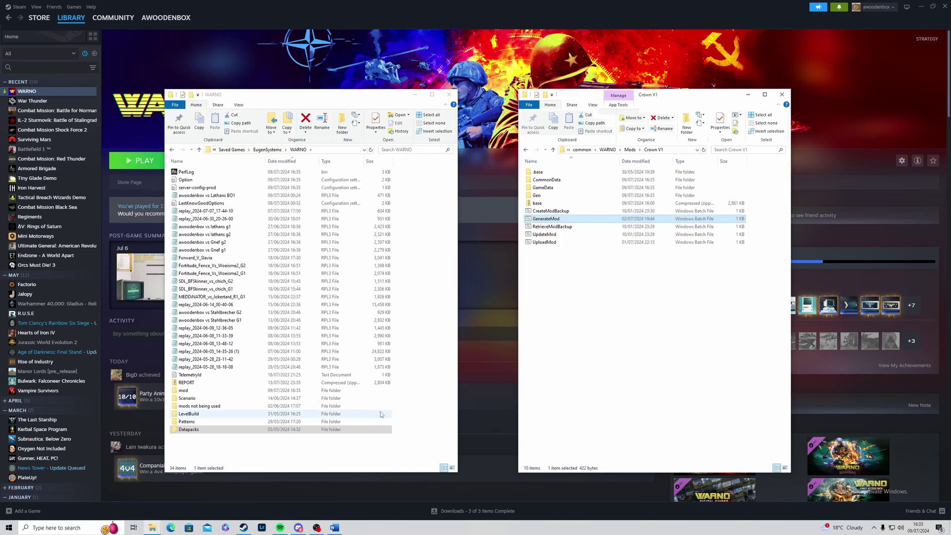
# Open Saved Games\WARNO\mod\Crown V1 and check its Gen folder
pyautogui.doubleClick(204, 390)
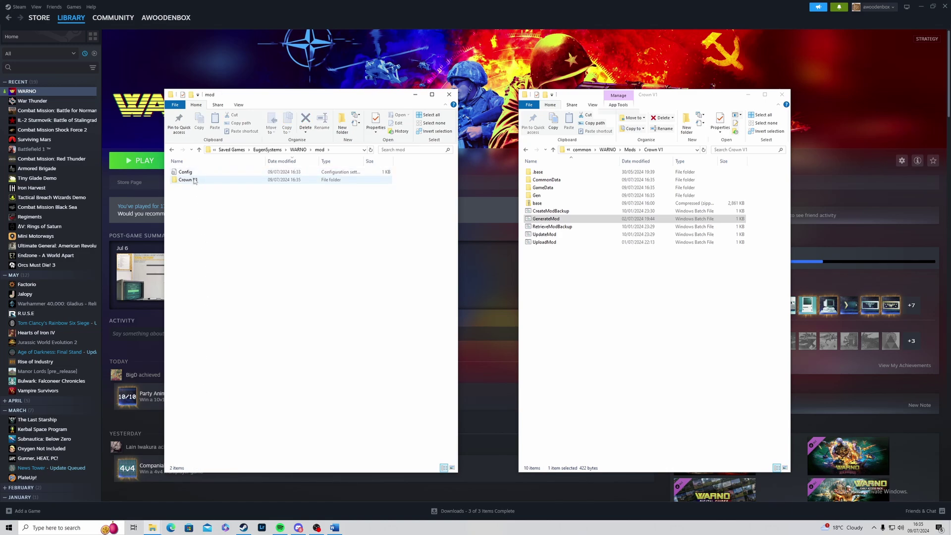
pyautogui.doubleClick(194, 180)
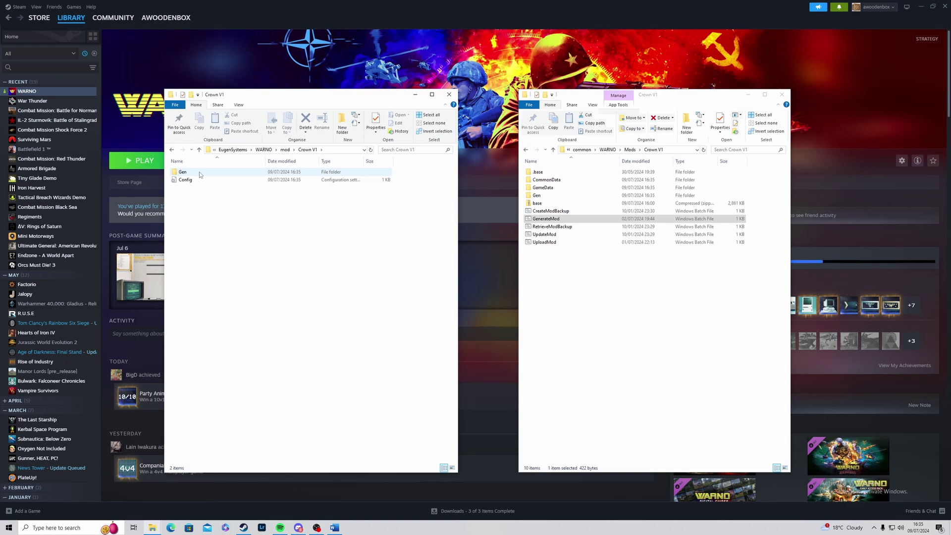
pyautogui.doubleClick(200, 173)
pyautogui.hotkey('alt', 'Left')
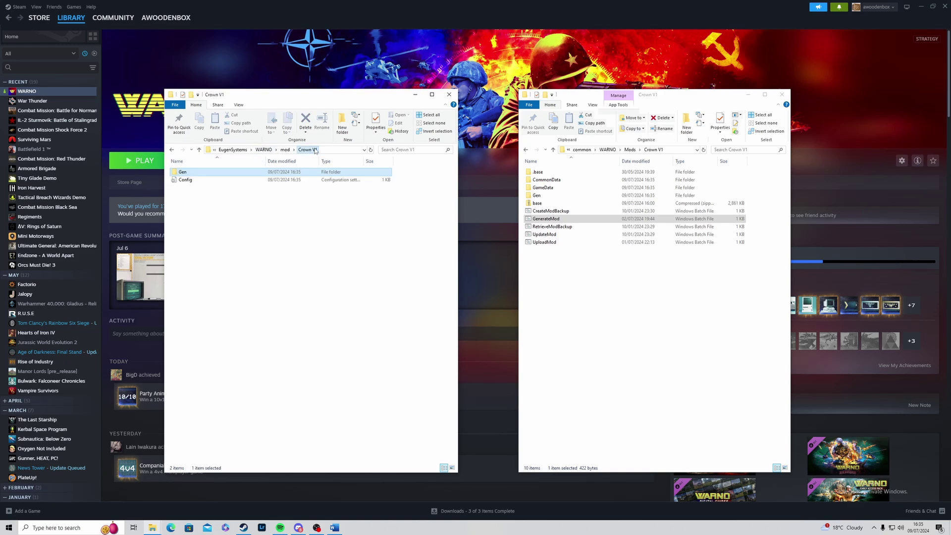
pyautogui.click(306, 233)
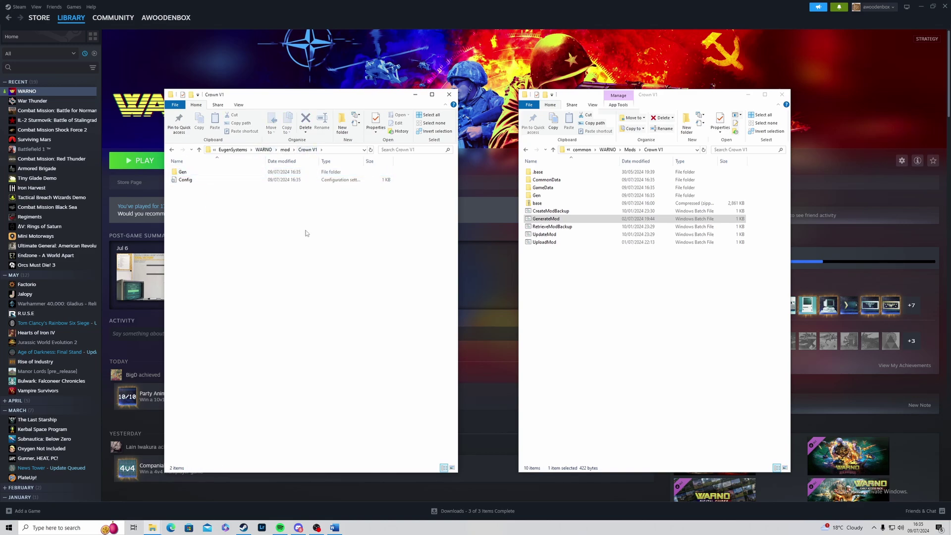
# Create an empty 'Scenarios' folder in the saved-games Crown V1 mod, then return to the mod folder
pyautogui.rightClick(264, 212)
pyautogui.moveTo(306, 297)
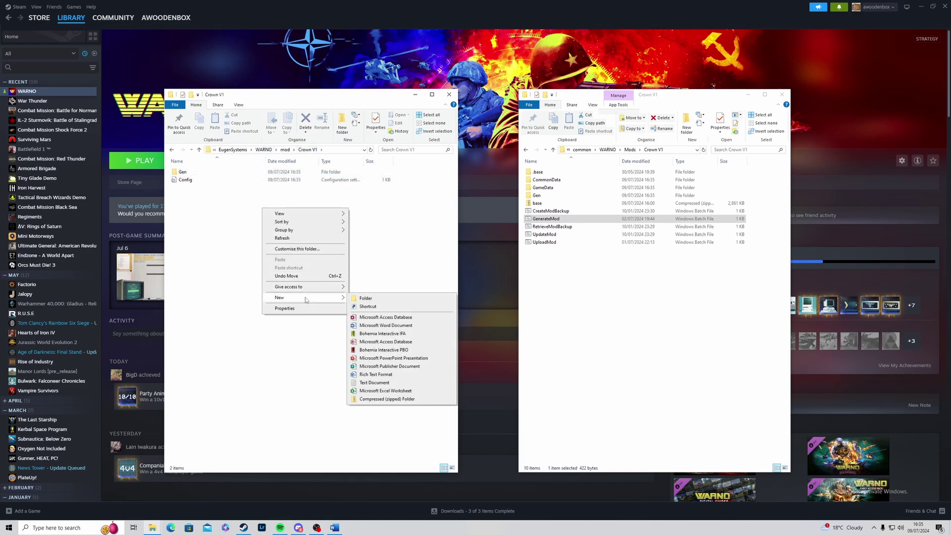
pyautogui.click(355, 298)
pyautogui.write('Sc')
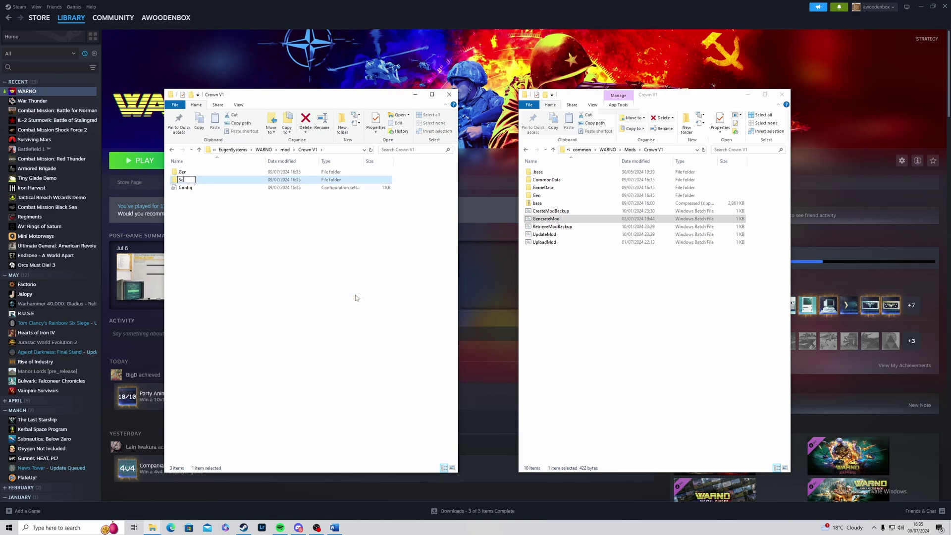
pyautogui.write('enarios')
pyautogui.press('Return')
pyautogui.doubleClick(248, 181)
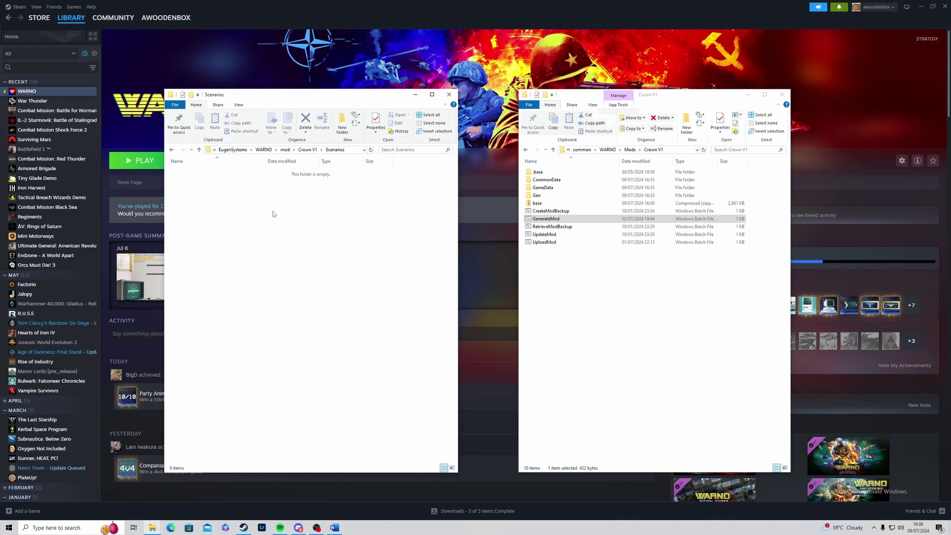
pyautogui.click(308, 150)
pyautogui.click(285, 150)
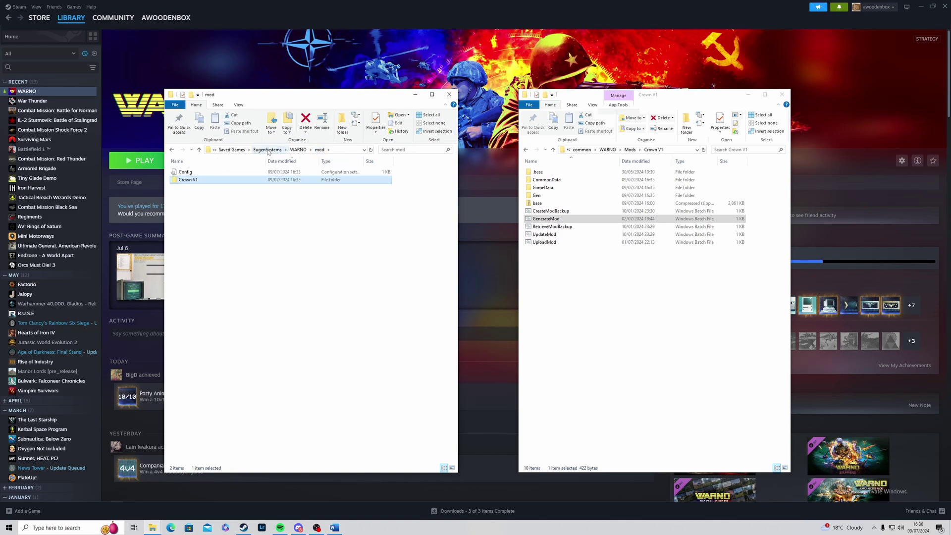
# Copy CrownV1_Assets, CrownV1_Definition and CrownV1_Details from Datapacks\Scenarios
pyautogui.click(299, 150)
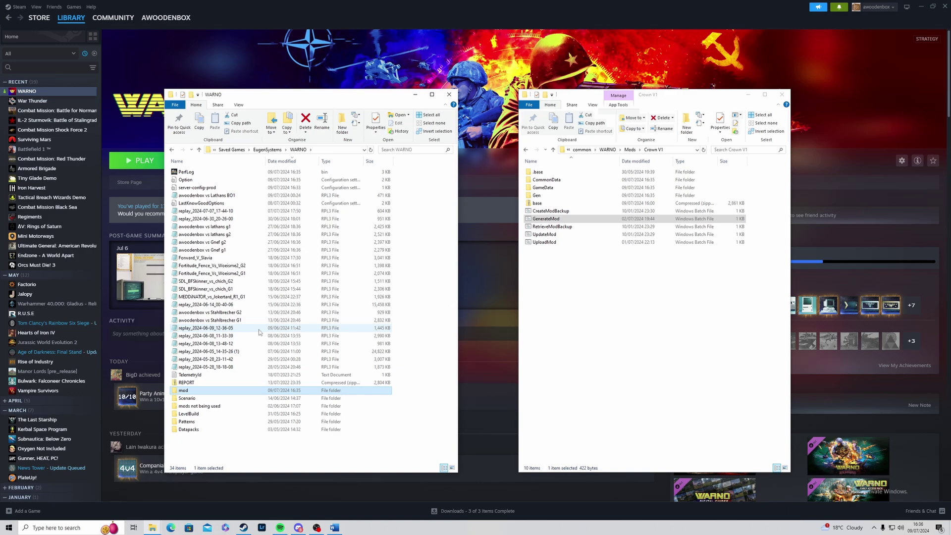
pyautogui.doubleClick(191, 429)
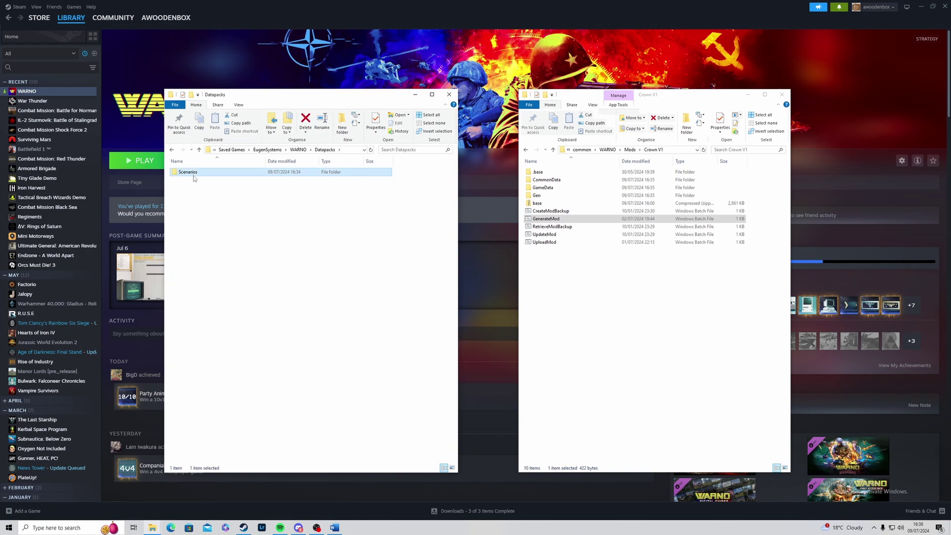
pyautogui.doubleClick(190, 173)
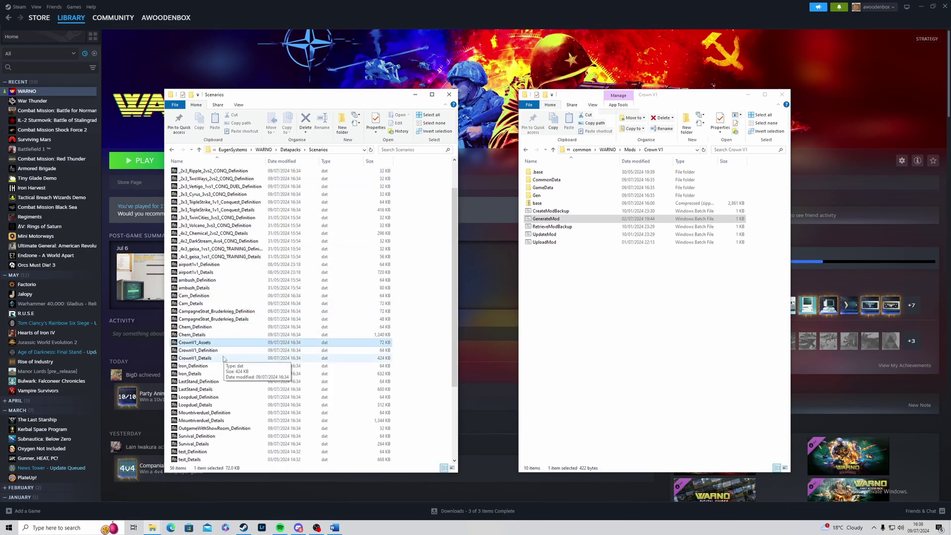
pyautogui.moveTo(220, 346); pyautogui.dragTo(218, 358)
pyautogui.press('BackSpace')
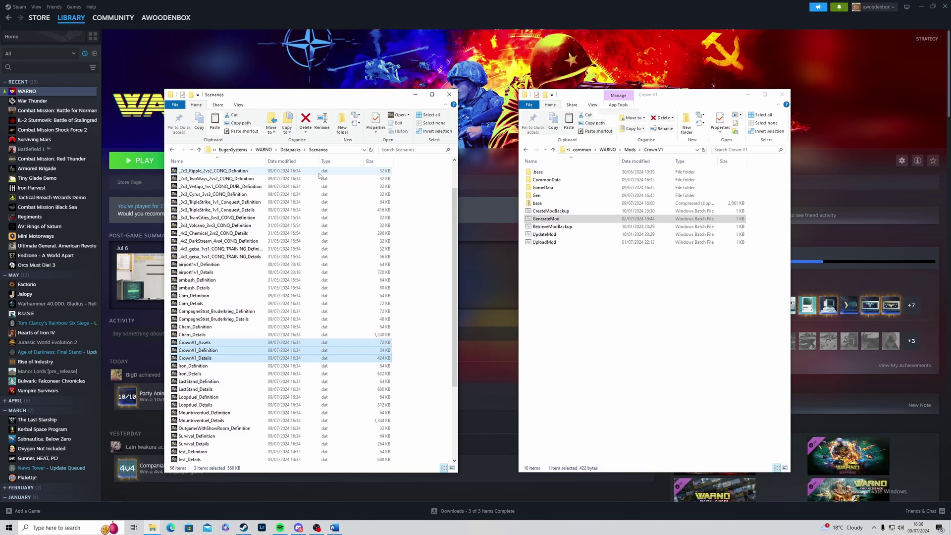
pyautogui.press('BackSpace')
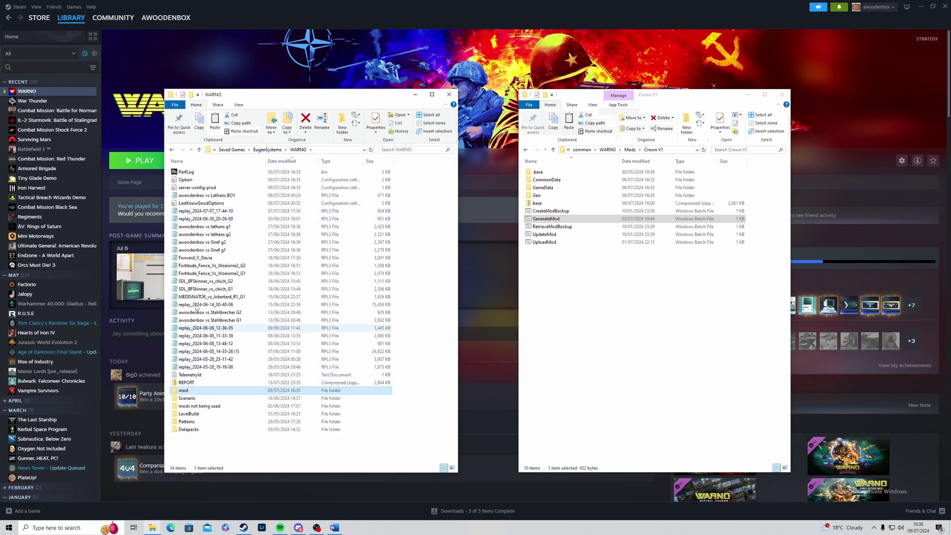
# Paste the three files into mod\Crown V1\Scenarios and start WARNO from Steam
pyautogui.doubleClick(223, 391)
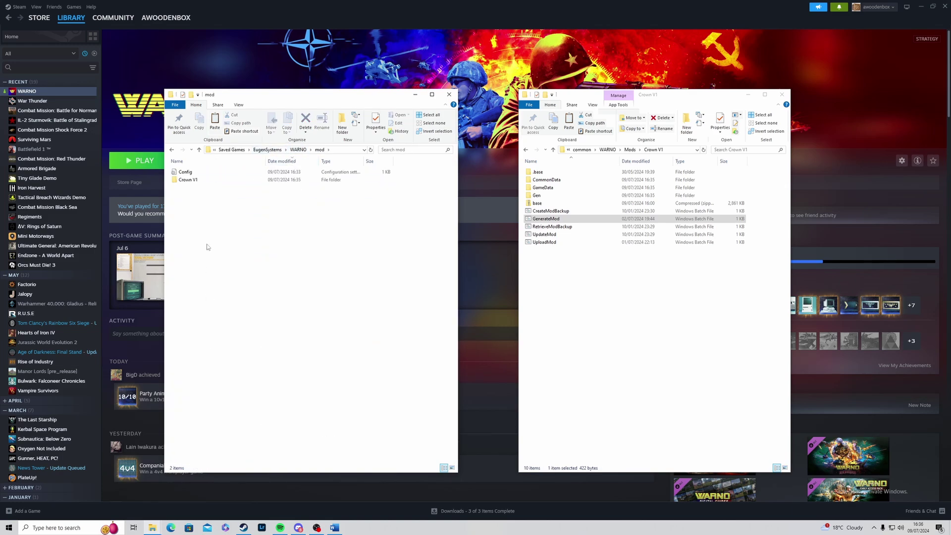
pyautogui.doubleClick(204, 180)
pyautogui.doubleClick(207, 180)
pyautogui.hotkey('ctrl', 'v')
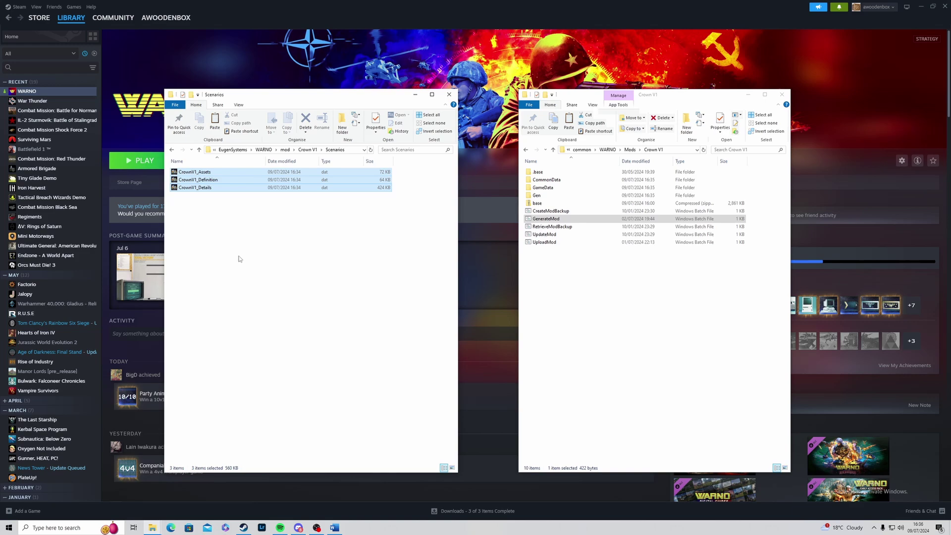
pyautogui.click(263, 219)
pyautogui.click(286, 150)
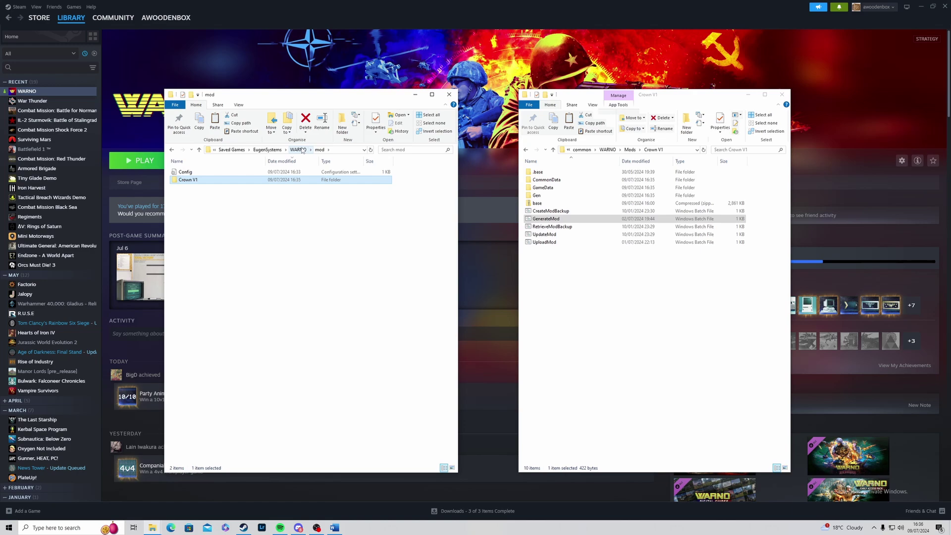
pyautogui.click(143, 160)
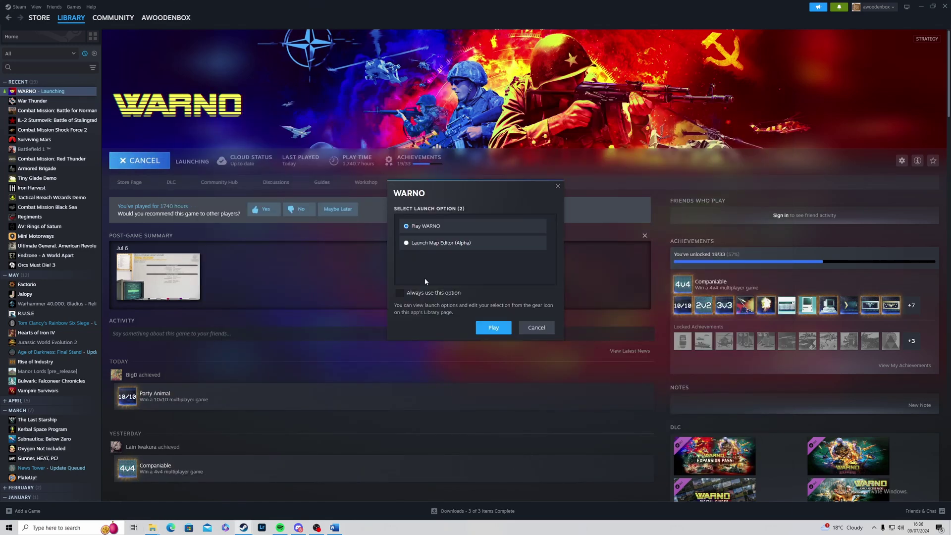
# Choose Play WARNO, enable Crown V1 in the Mod Center and relaunch the game
pyautogui.click(492, 329)
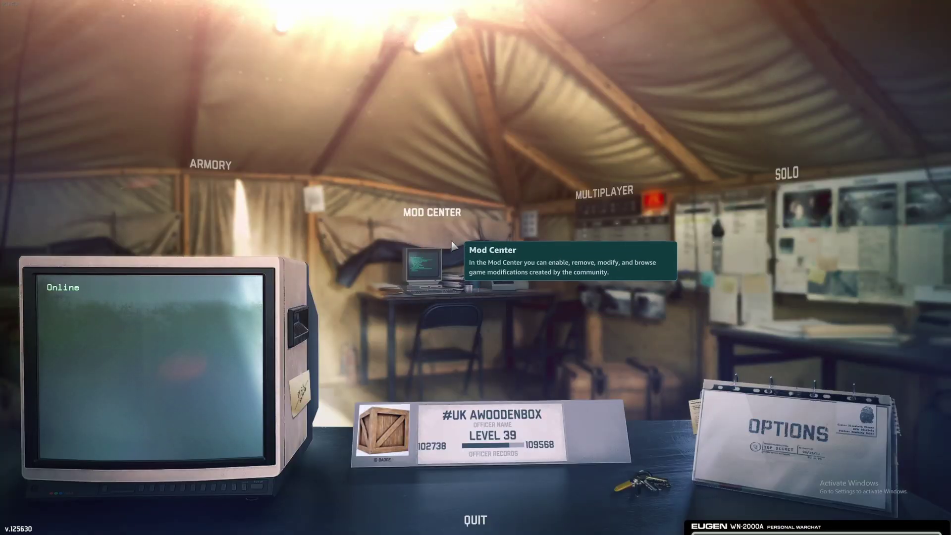
pyautogui.click(453, 246)
pyautogui.click(489, 408)
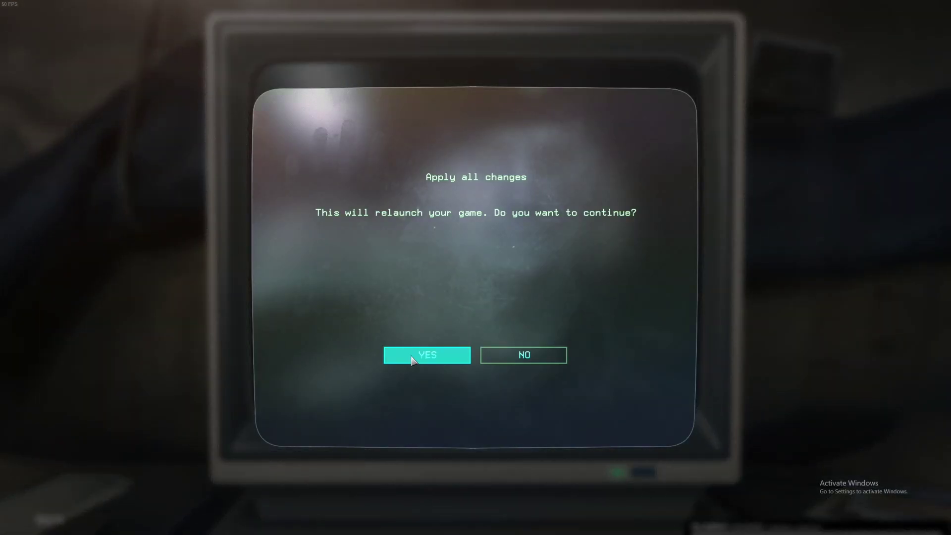
pyautogui.click(400, 353)
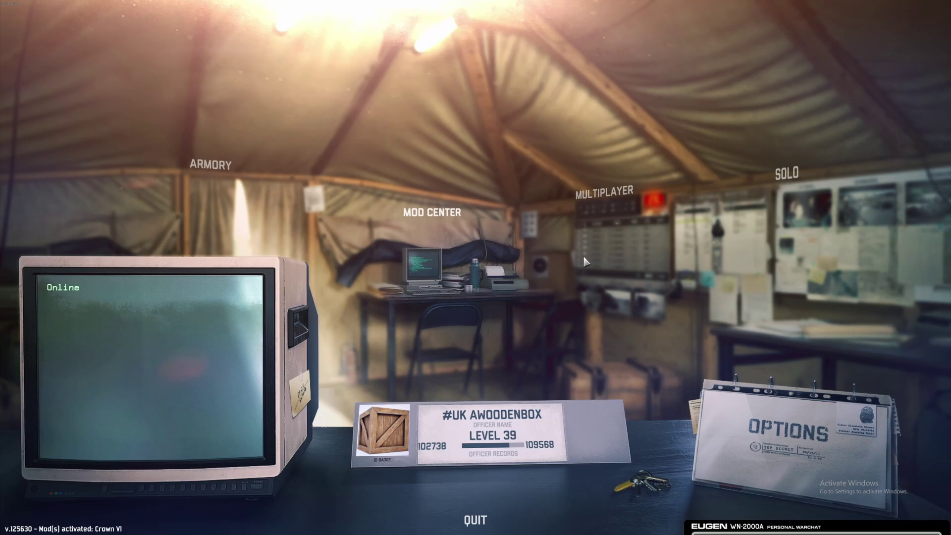
pyautogui.click(622, 210)
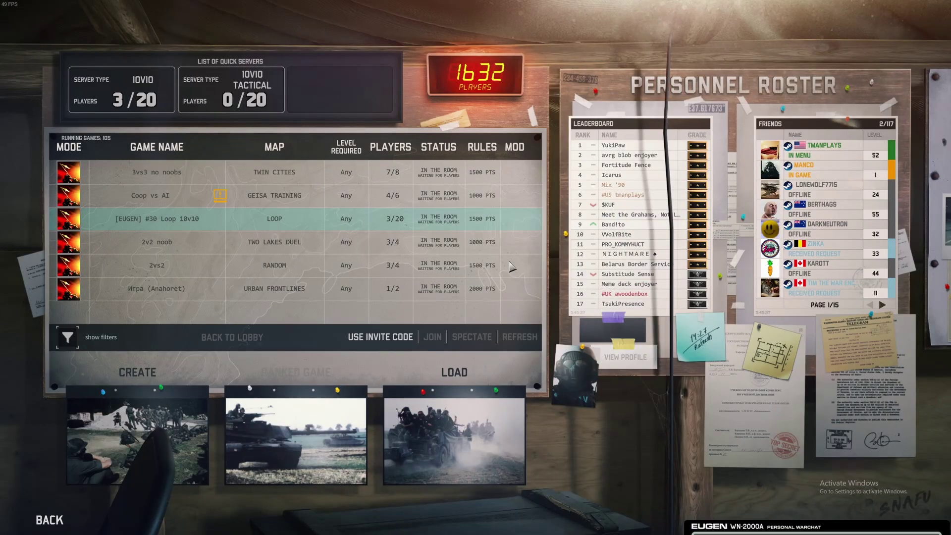
pyautogui.click(166, 379)
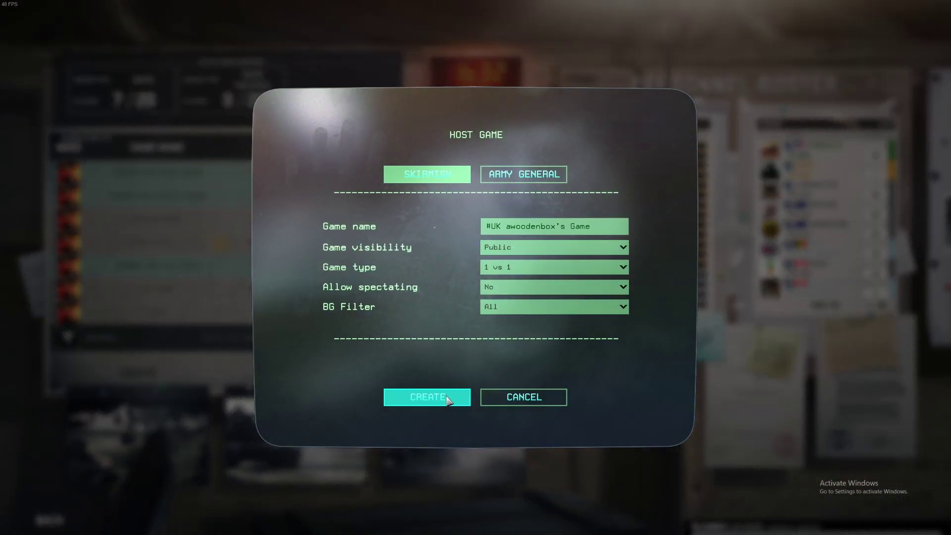
pyautogui.click(448, 400)
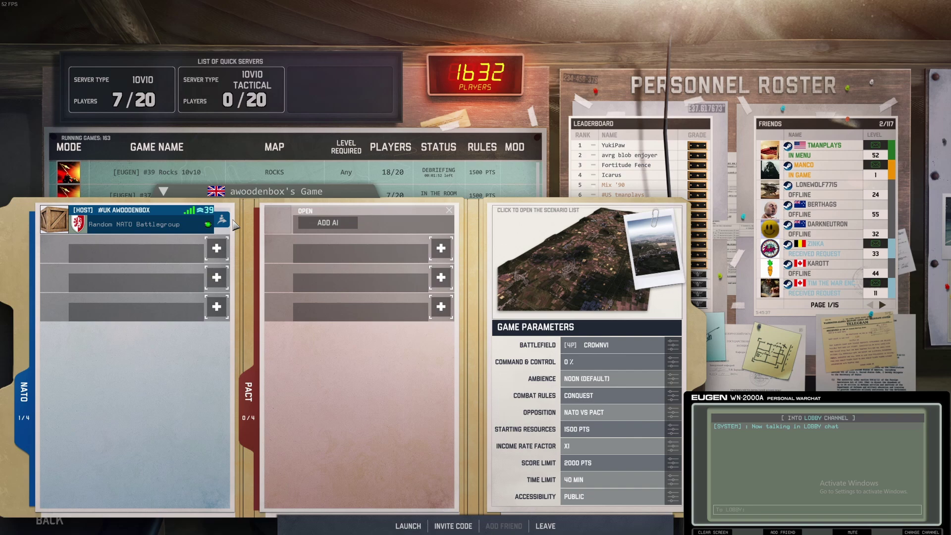
pyautogui.click(271, 196)
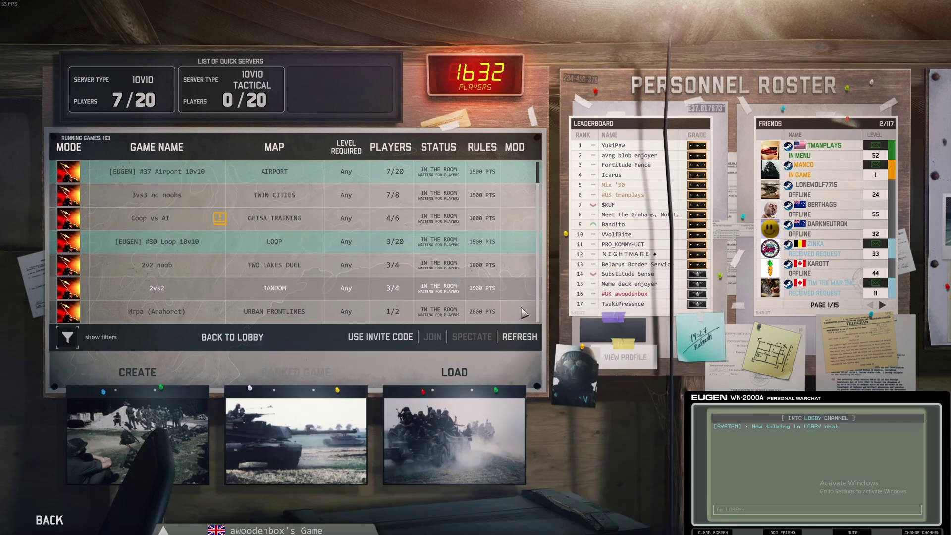
pyautogui.click(520, 337)
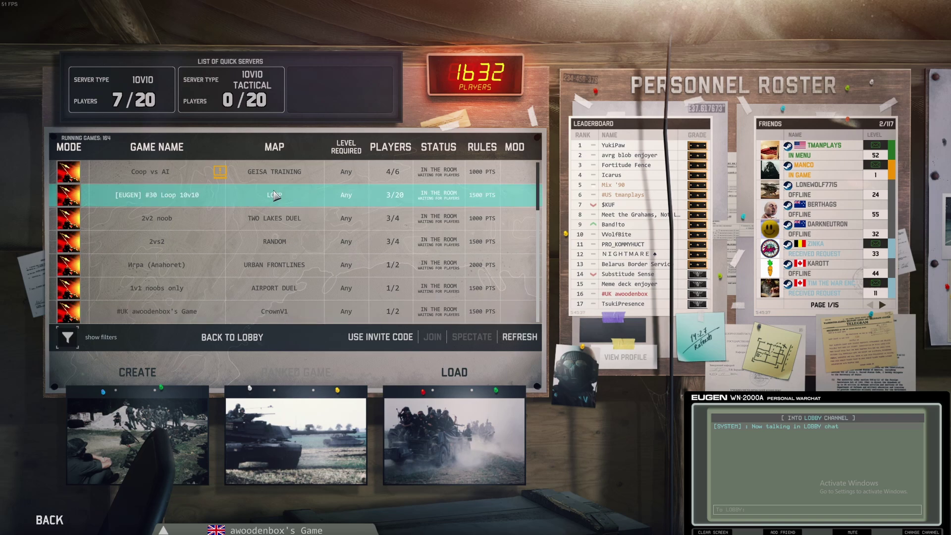
pyautogui.scroll(2, 289, 307)
pyautogui.scroll(-2, 290, 304)
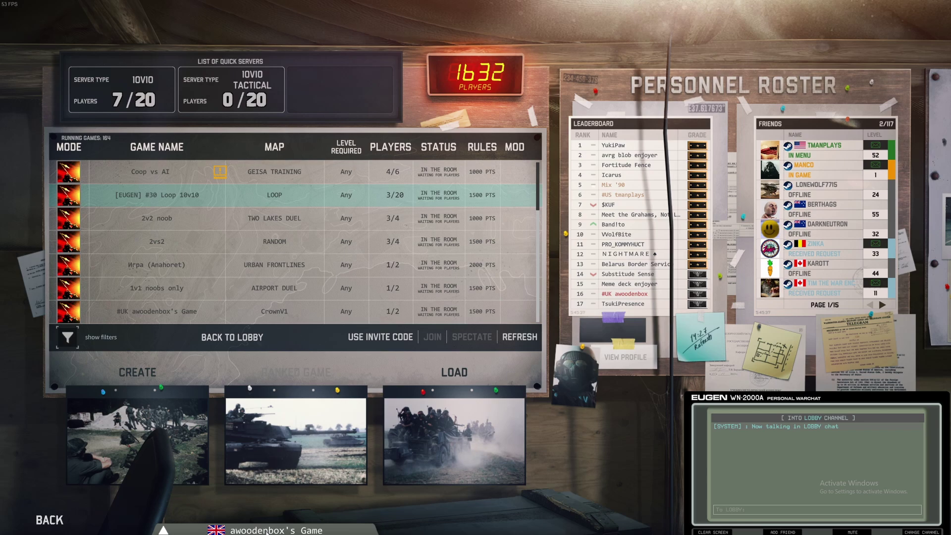
pyautogui.click(266, 531)
pyautogui.click(544, 527)
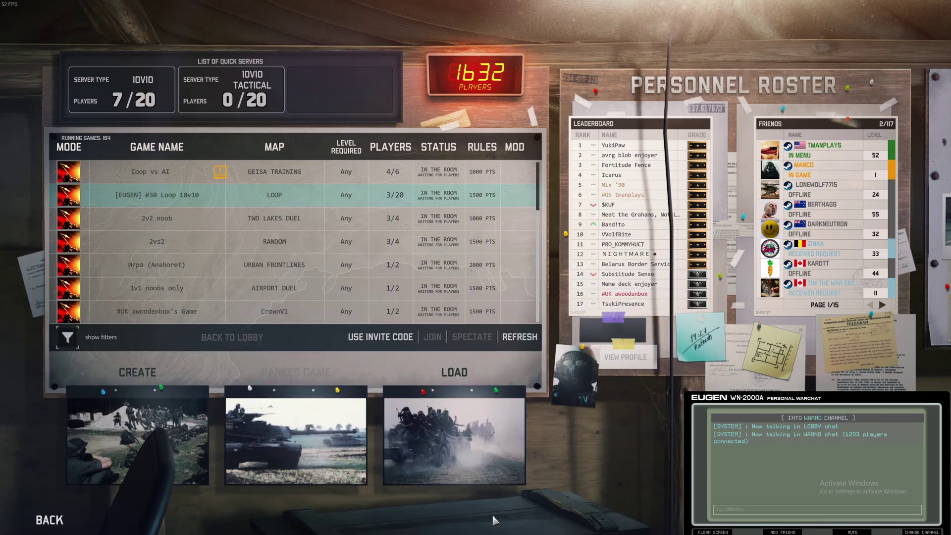
pyautogui.click(49, 520)
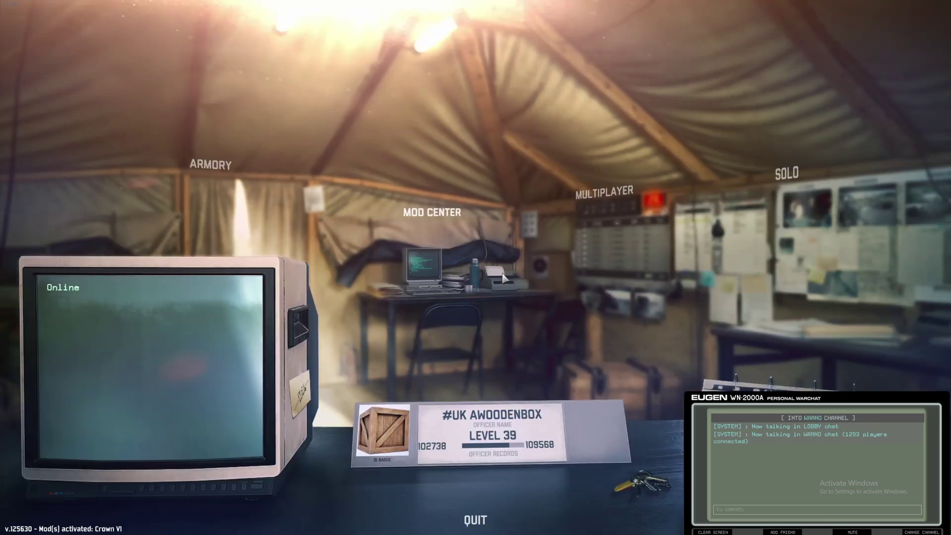
# Untick Crown V1 in the Mod Center, apply, and relaunch WARNO without mods
pyautogui.click(479, 308)
pyautogui.click(500, 414)
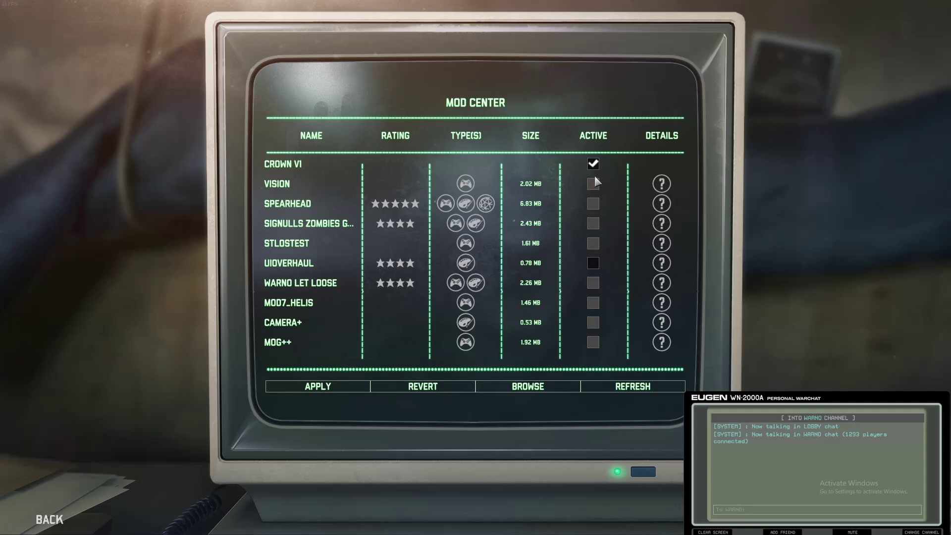
pyautogui.click(324, 387)
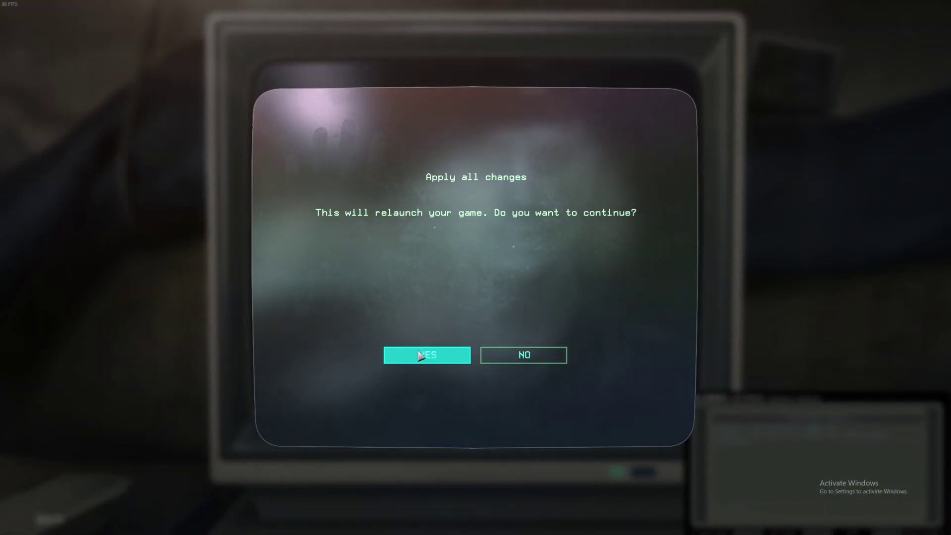
pyautogui.click(422, 355)
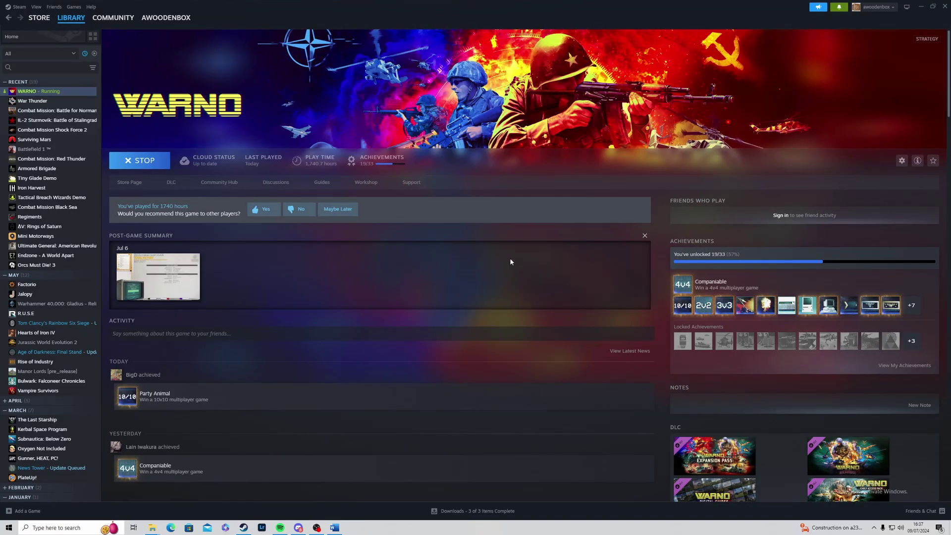